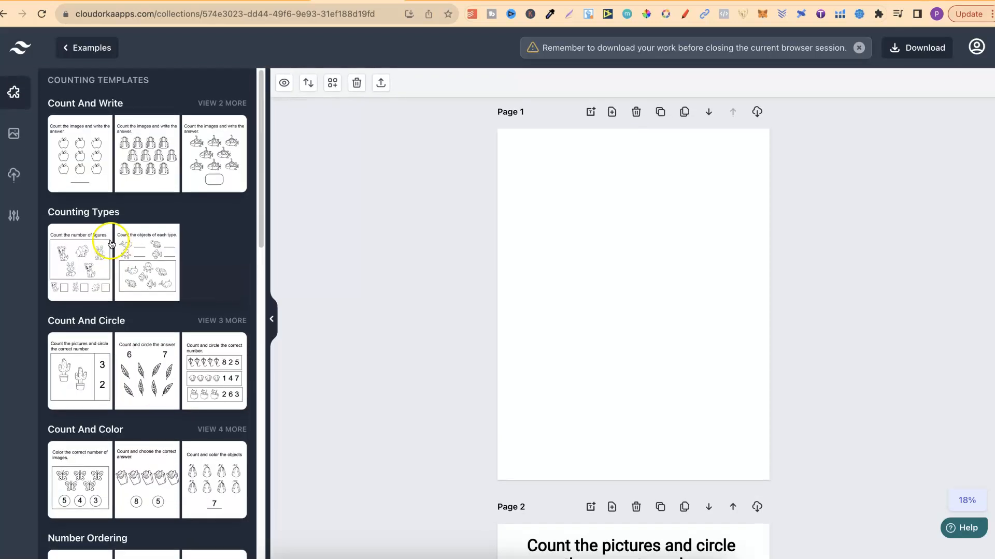
Look over the counting icon library, the image upload area and the worksheet title on page 2
click(17, 135)
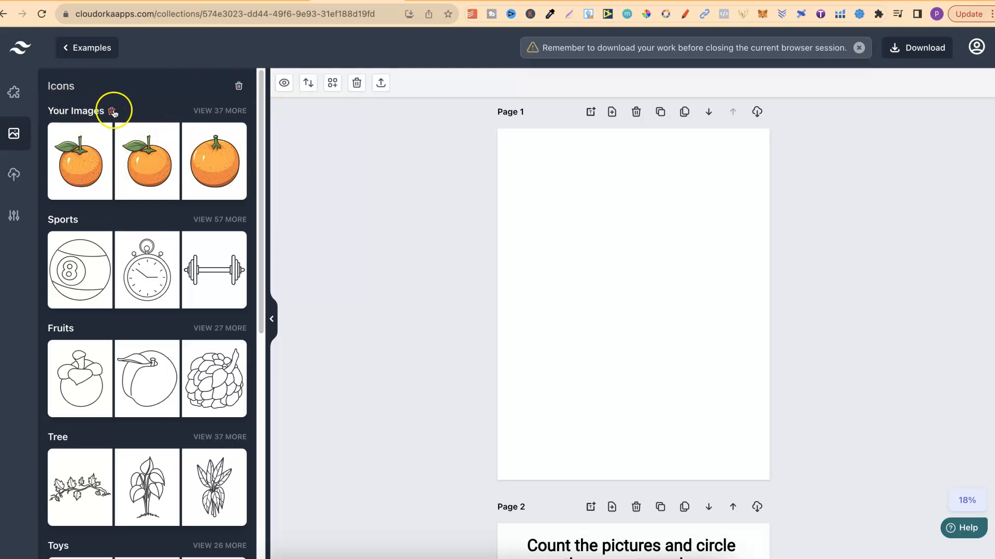
click(14, 176)
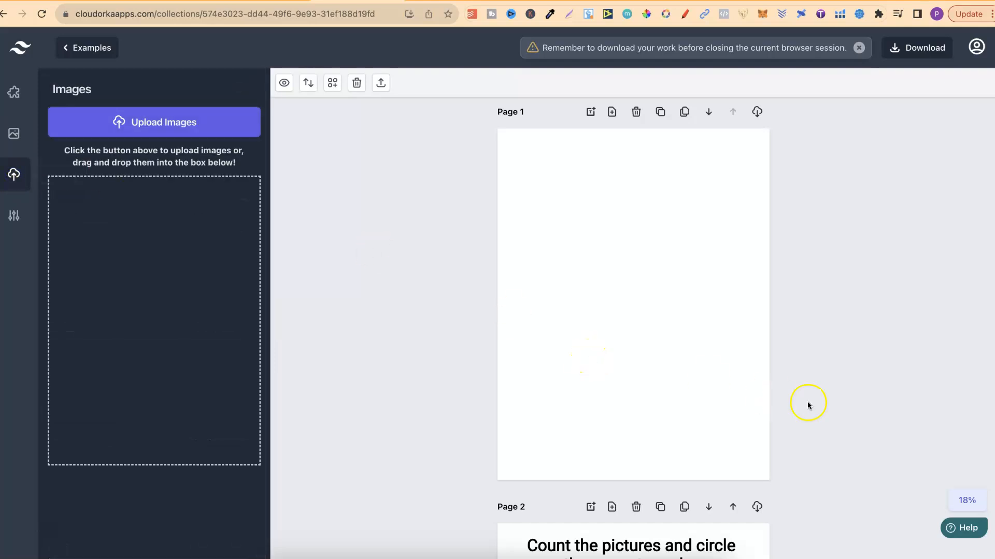
scroll(808, 405, down, 7)
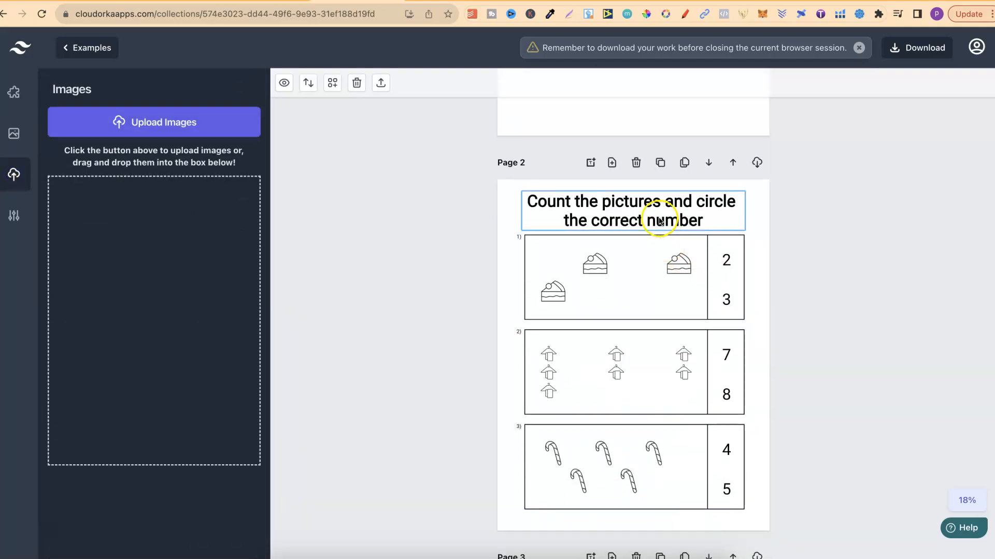
click(659, 221)
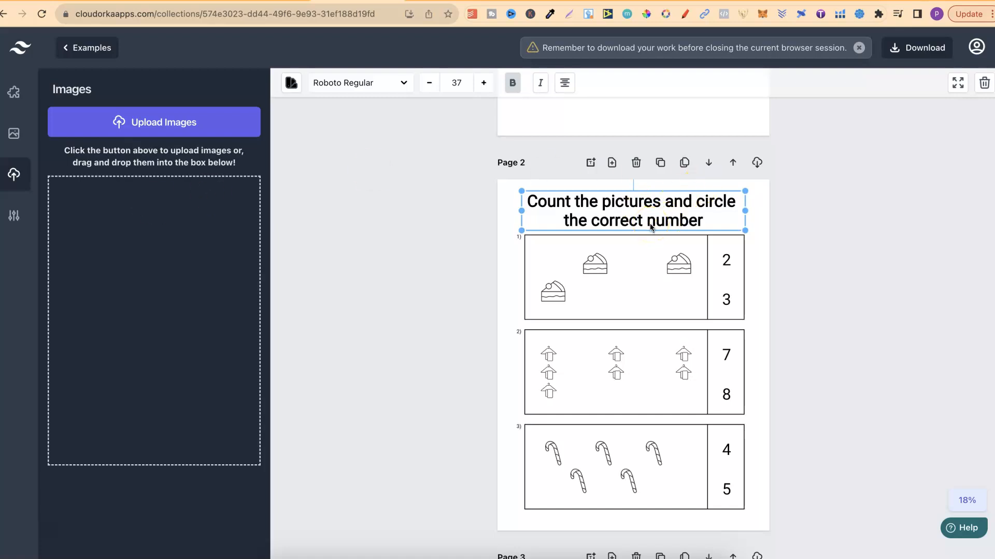
Review the available page trim sizes, page numbering formats and PDF page download options in the document settings
click(13, 218)
click(224, 146)
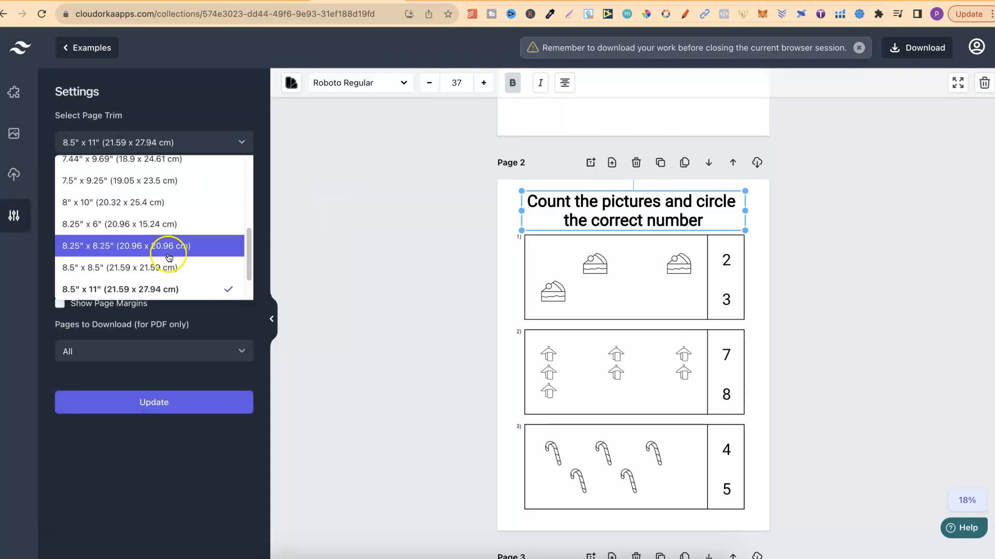
click(278, 201)
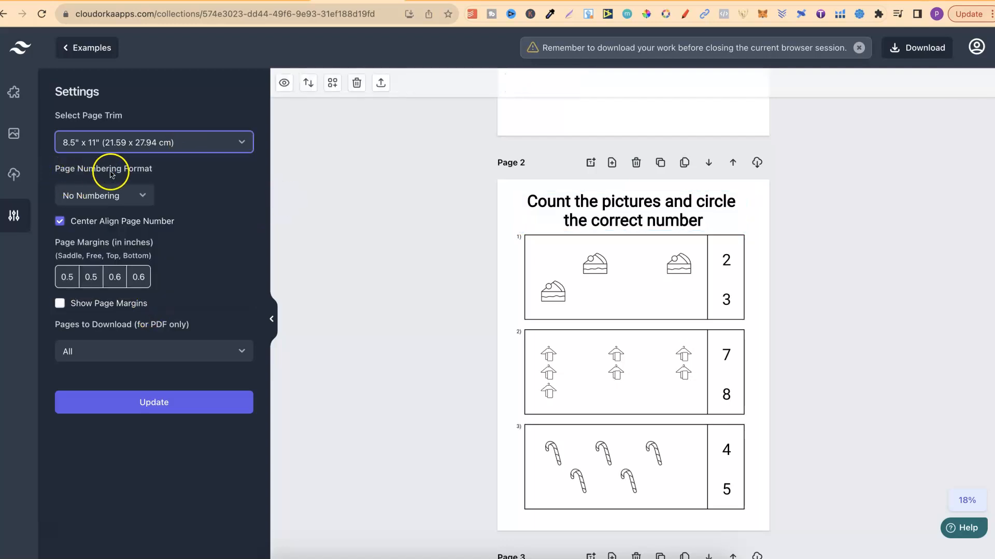
click(142, 198)
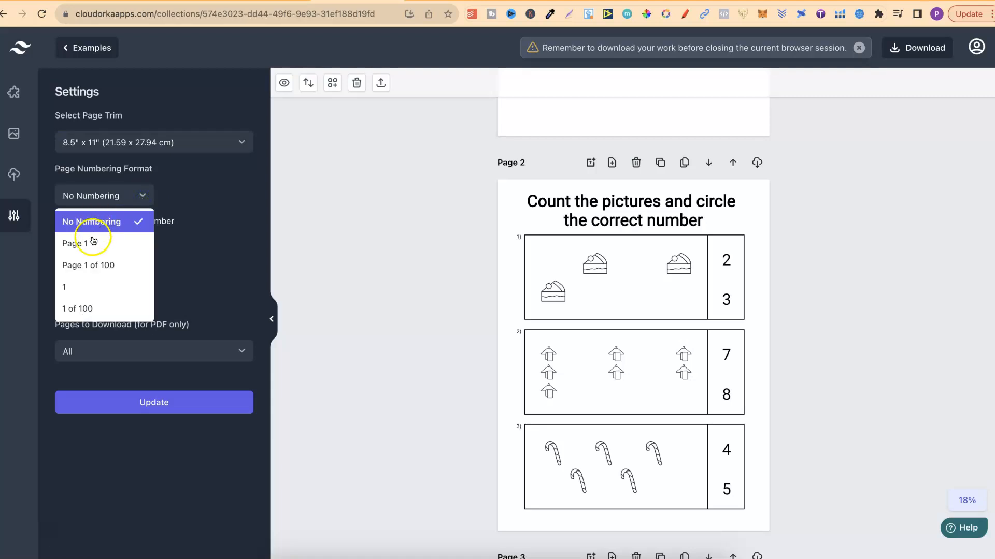
click(222, 191)
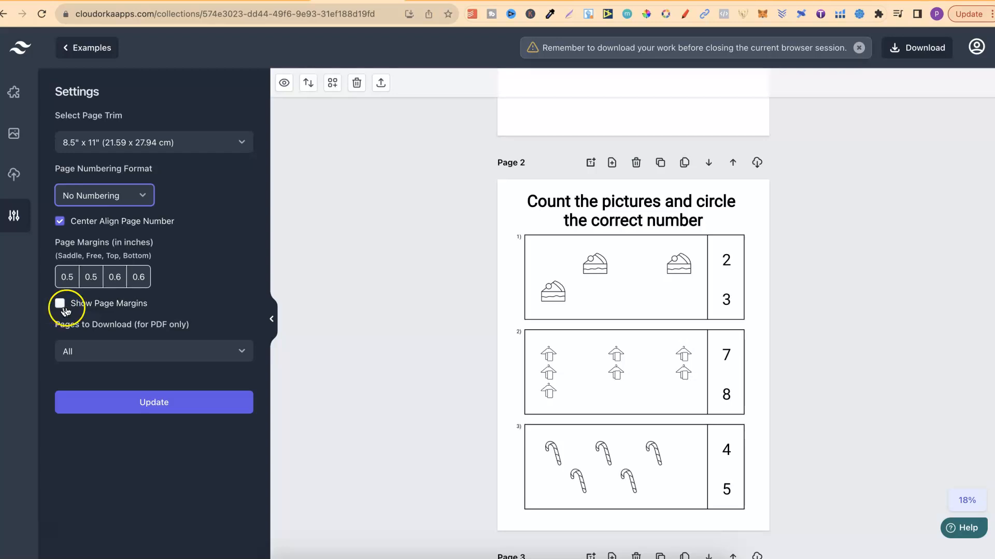
click(141, 353)
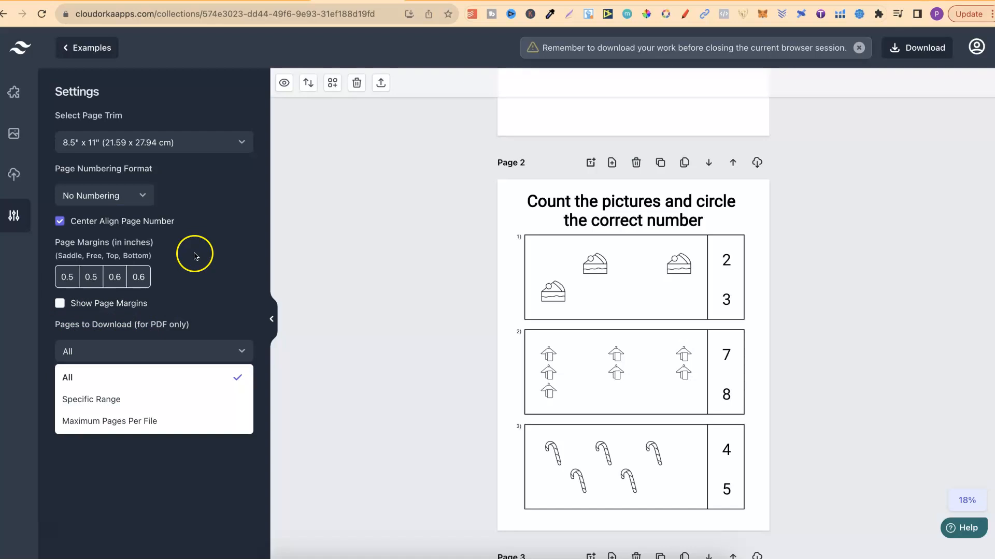
Browse all the counting template categories, from Count And Write through Premium Handcrafted Layouts
click(11, 94)
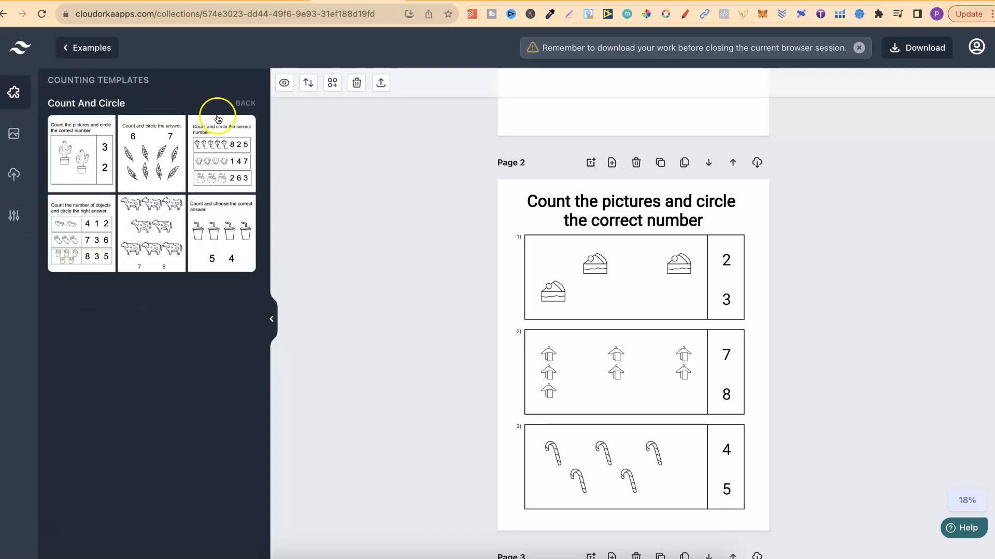
click(245, 103)
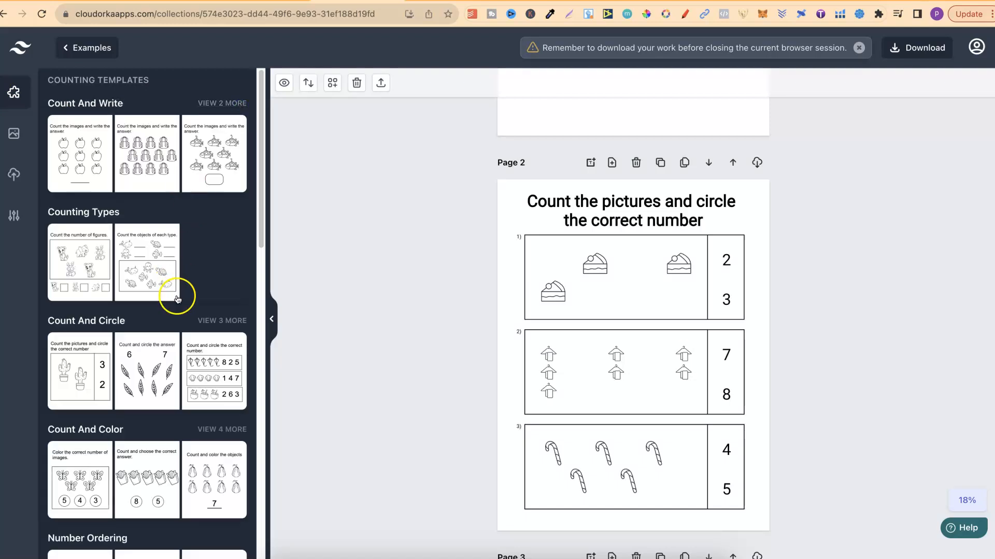
click(207, 348)
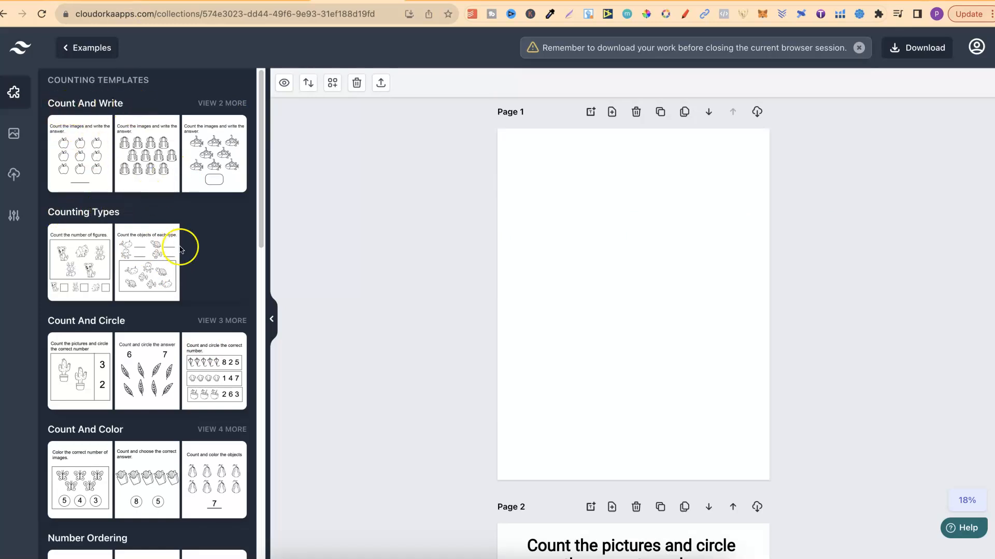
scroll(188, 249, down, 3)
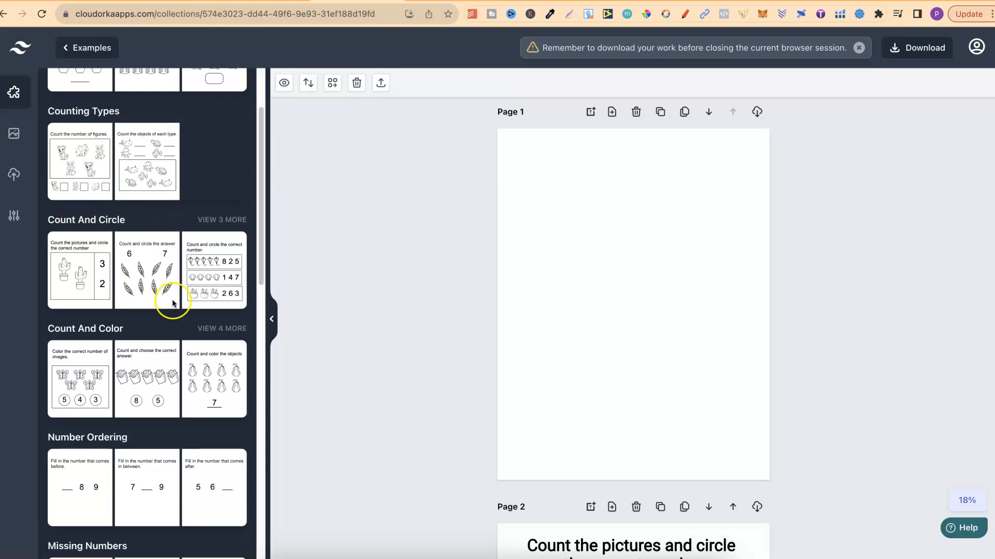
scroll(164, 286, down, 3)
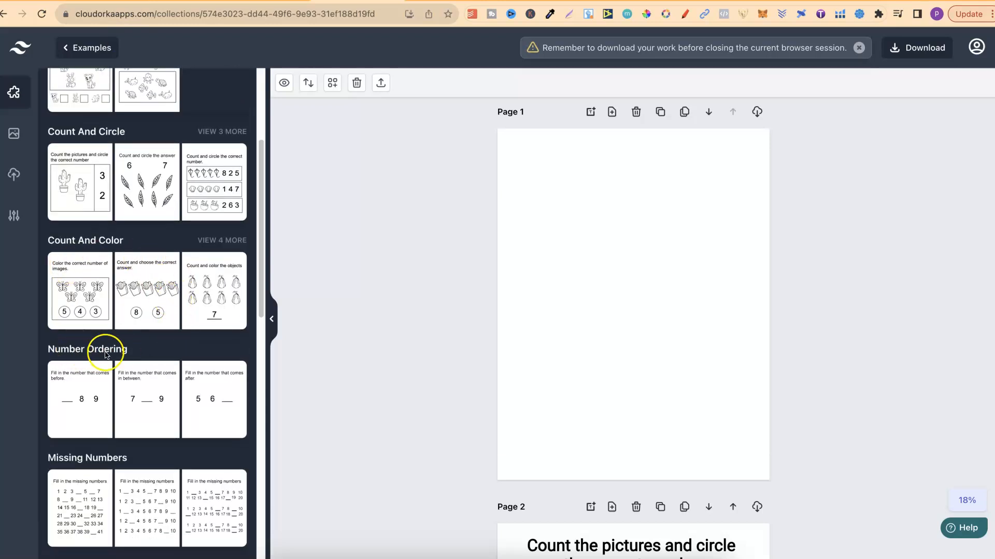
scroll(155, 352, down, 3)
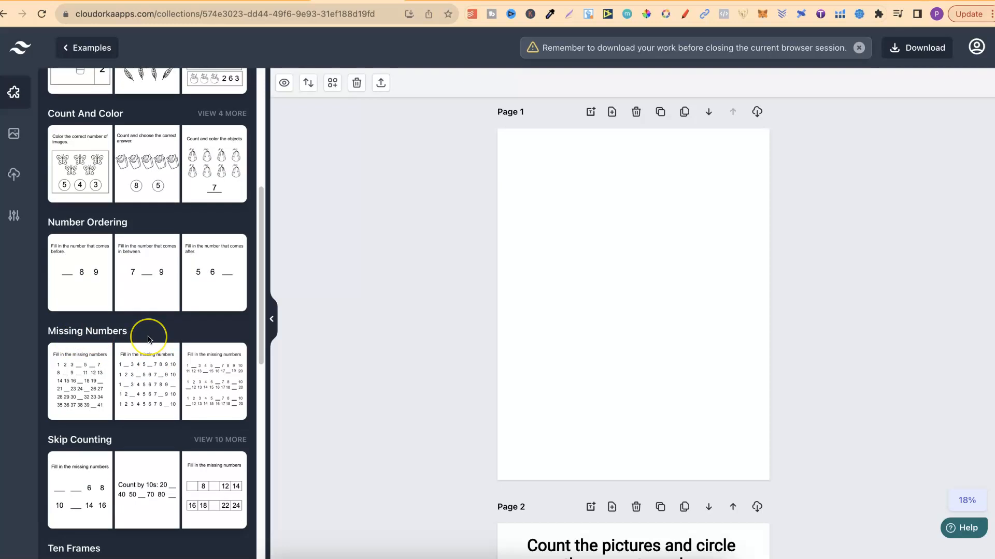
scroll(147, 336, down, 4)
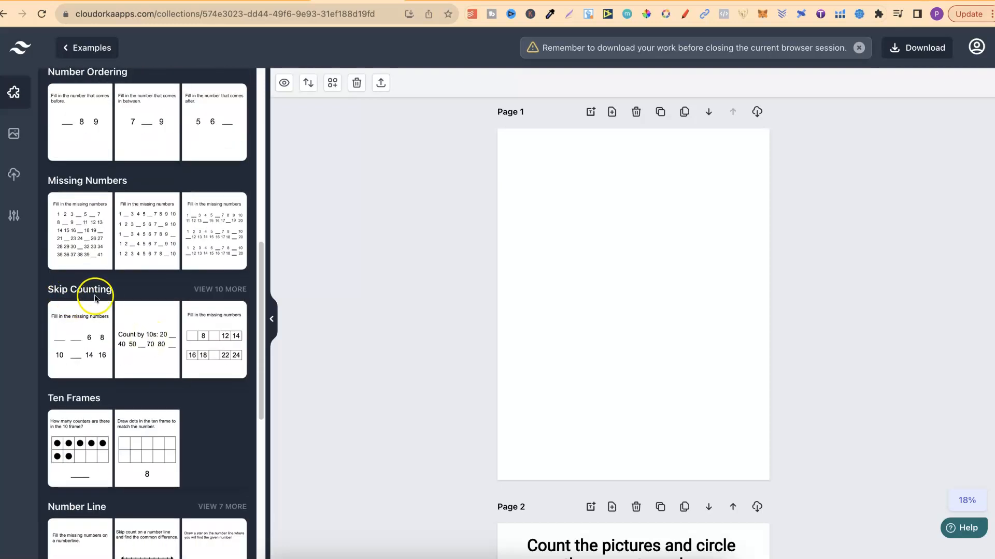
scroll(180, 306, down, 3)
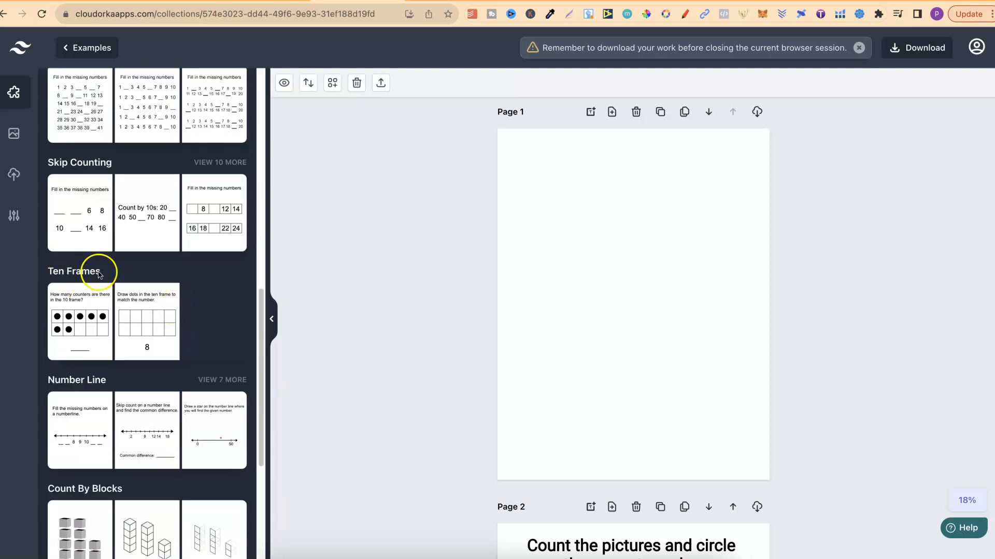
scroll(166, 327, down, 3)
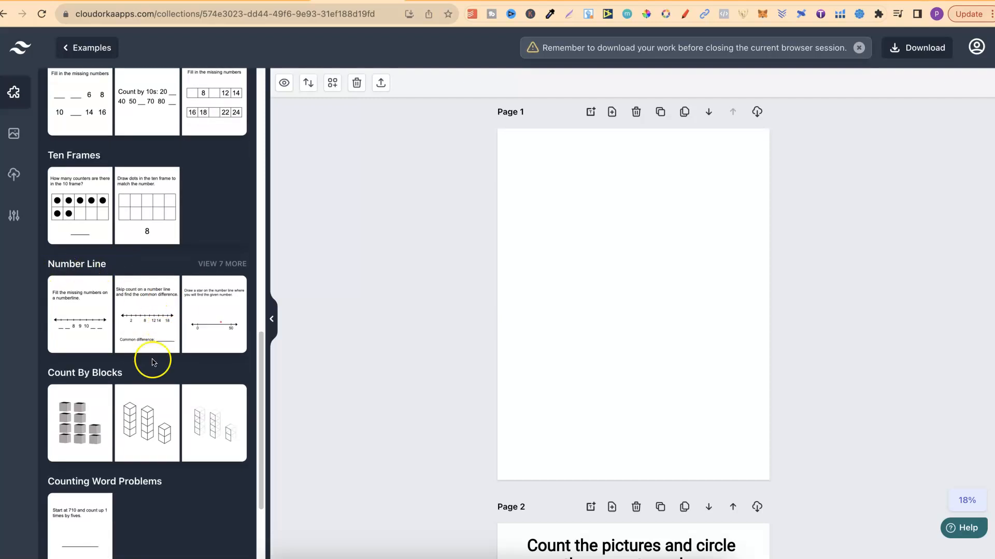
scroll(151, 358, down, 2)
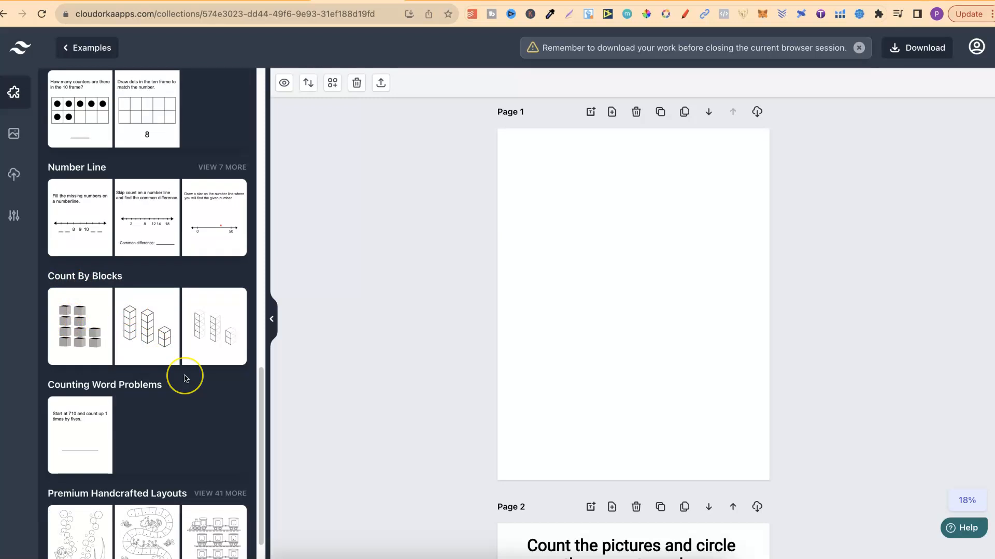
scroll(185, 378, down, 1)
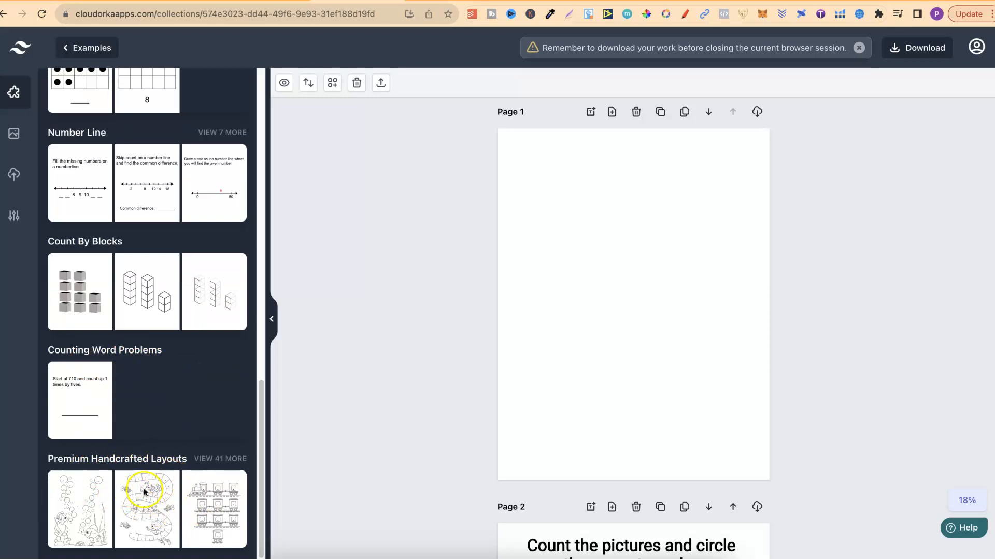
scroll(177, 436, up, 15)
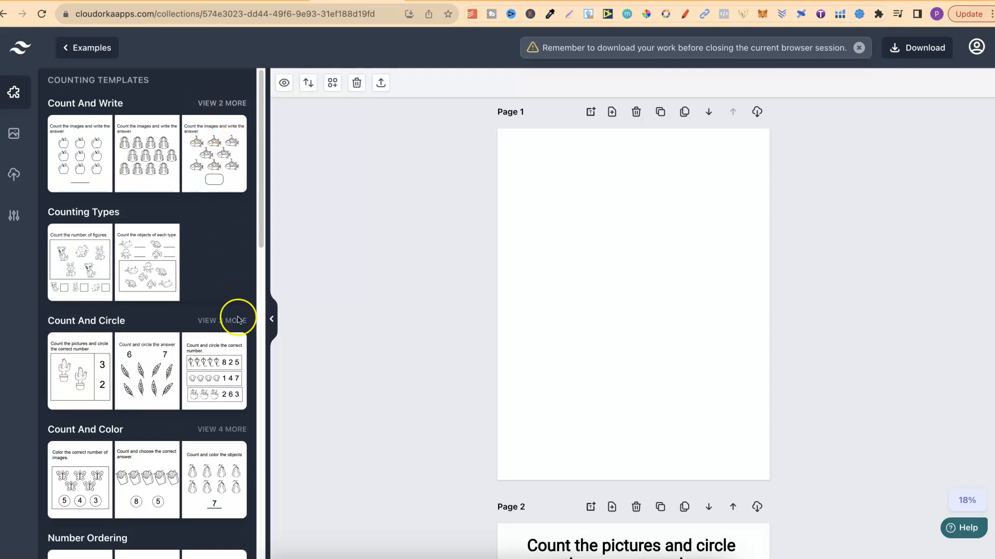
scroll(224, 431, down, 5)
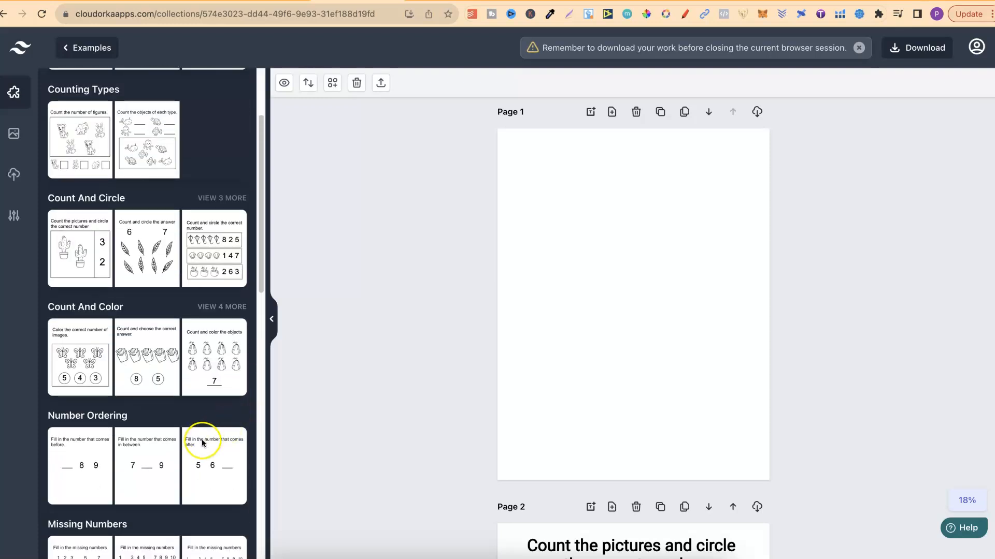
scroll(216, 461, down, 2)
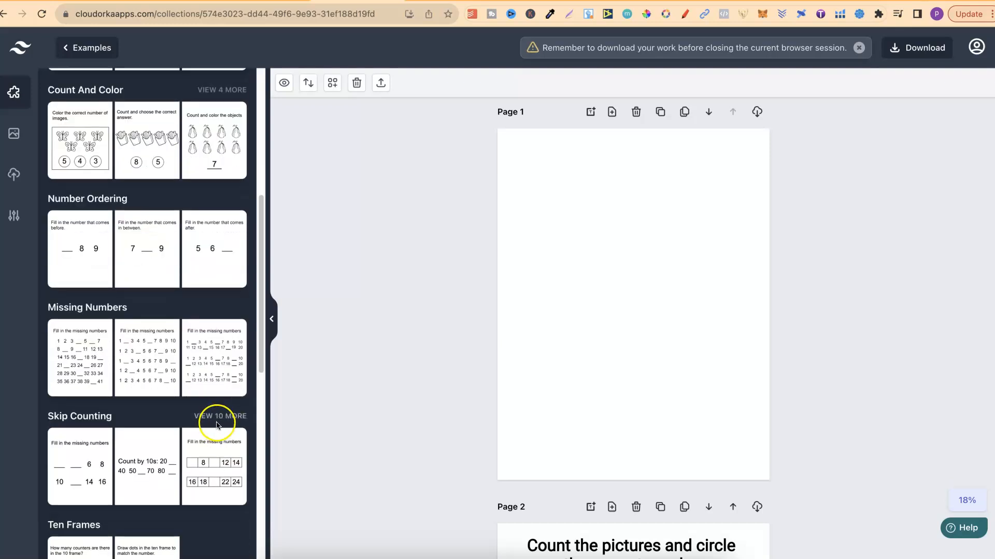
scroll(217, 424, down, 6)
scroll(217, 424, up, 12)
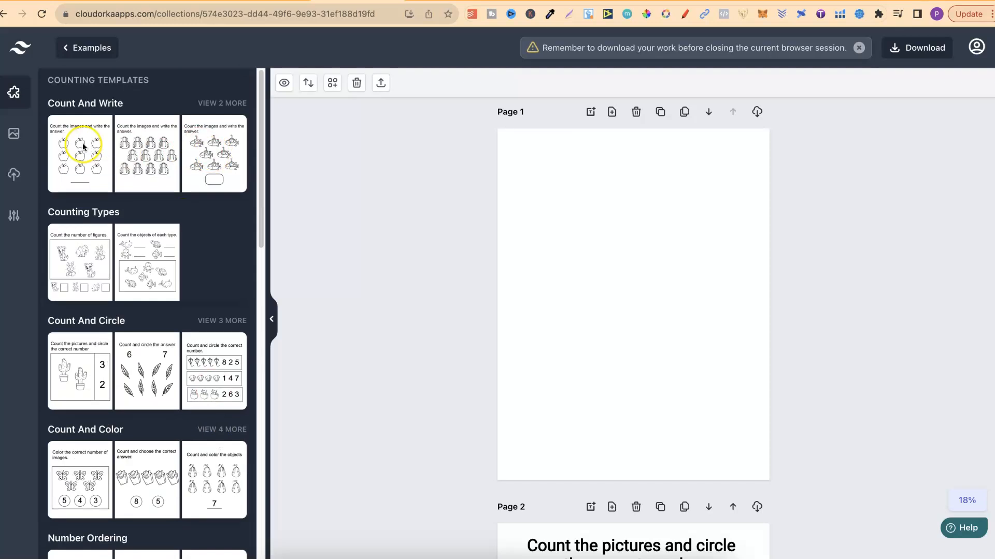
Try the first Count And Write template on page 1 and delete it
click(76, 151)
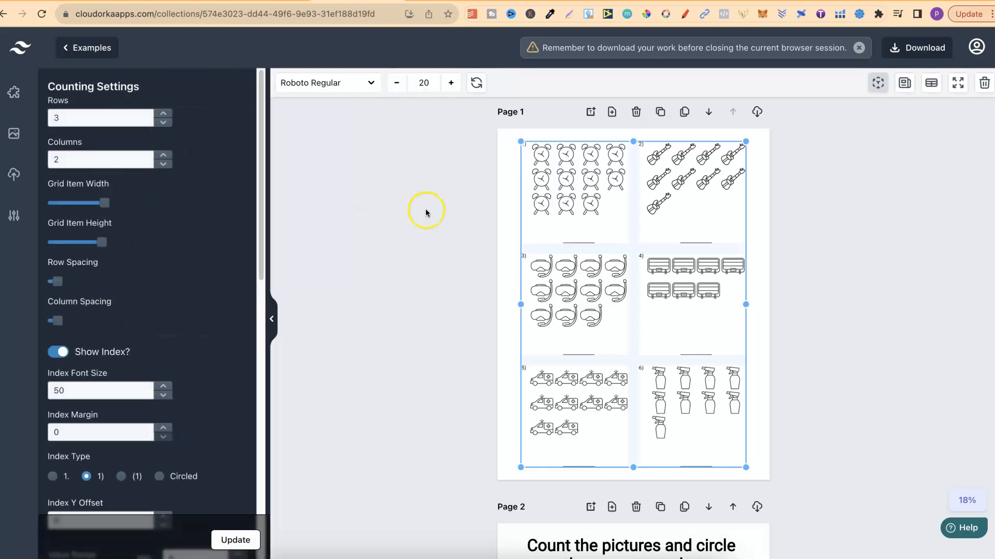
key(Delete)
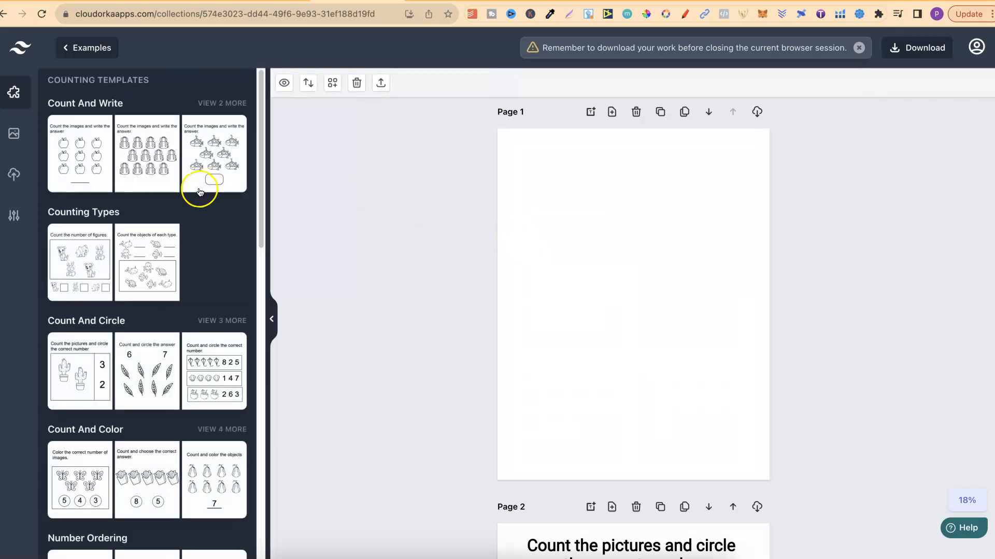
Add the first Counting Types template to page 1 and examine all of its counting settings
click(72, 264)
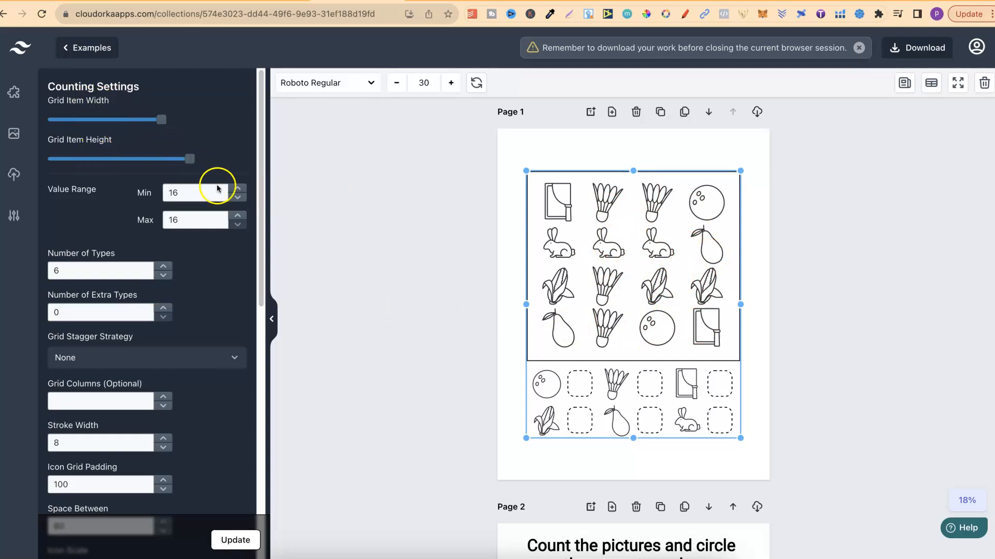
scroll(206, 282, down, 3)
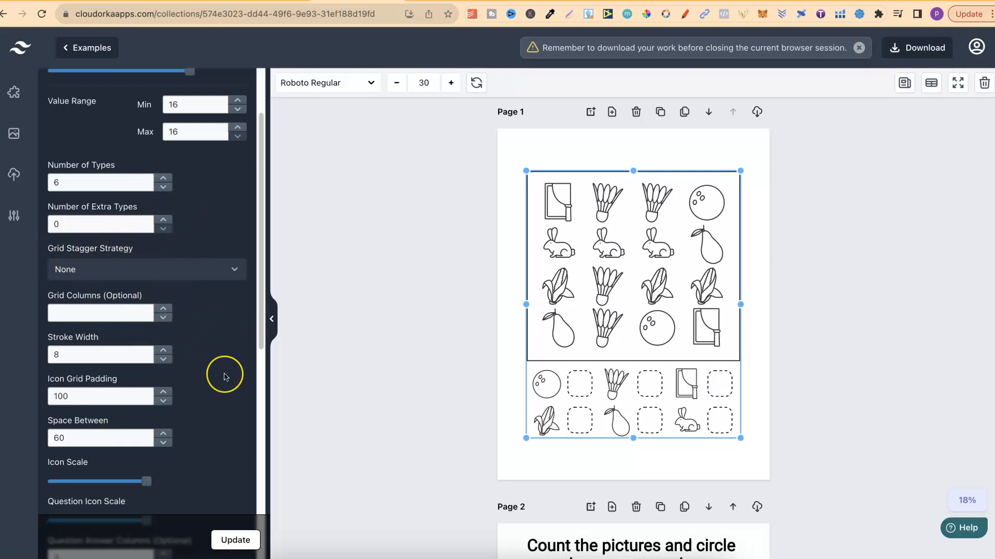
scroll(224, 377, down, 5)
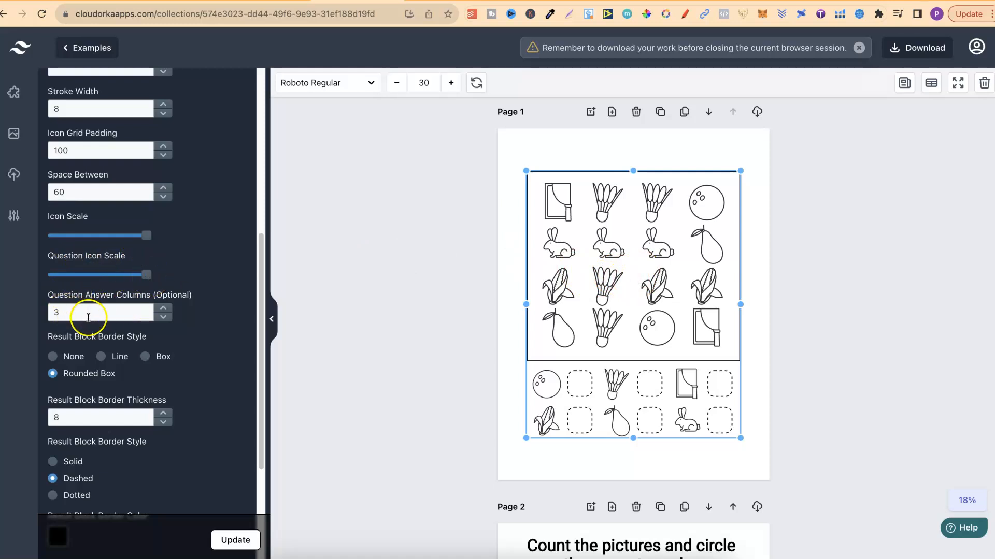
scroll(159, 373, down, 2)
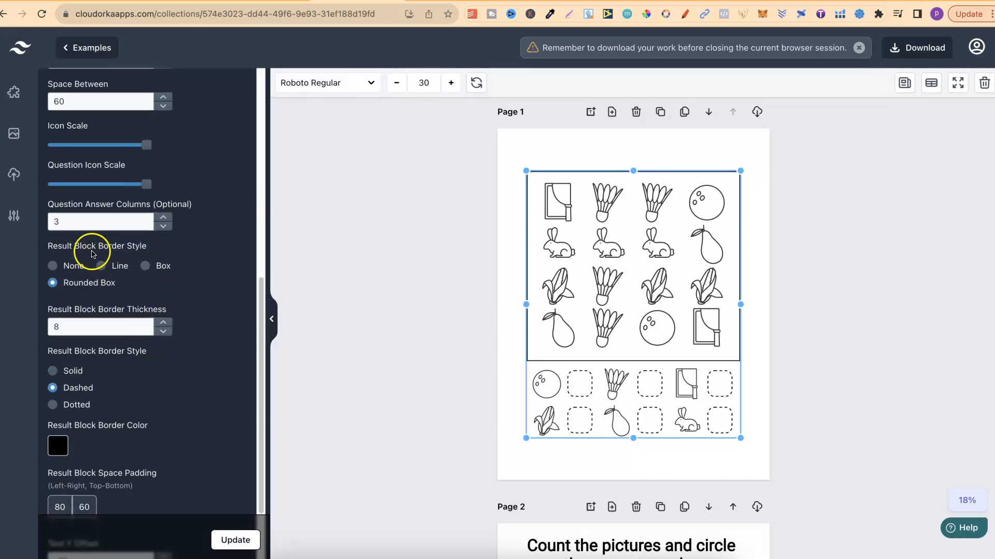
scroll(155, 373, down, 2)
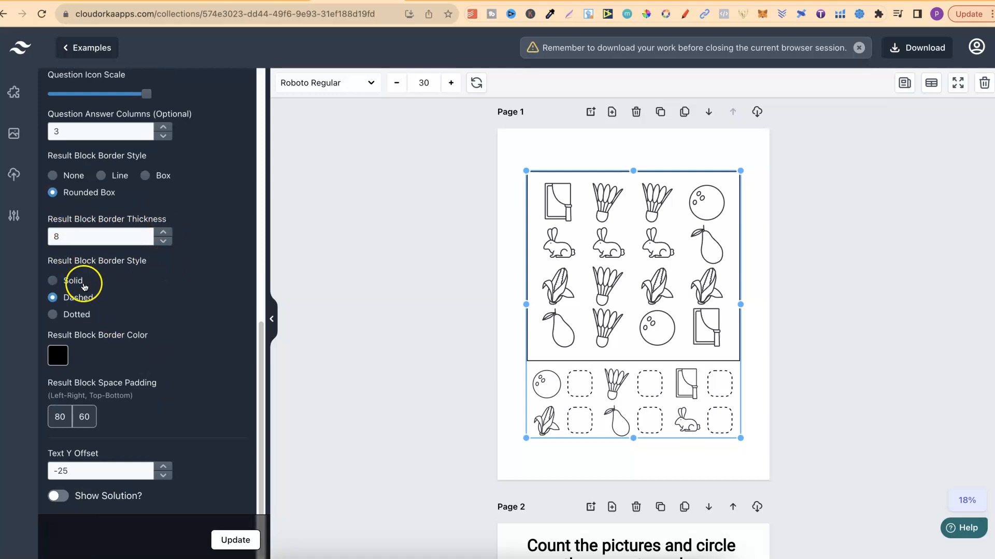
scroll(207, 383, down, 1)
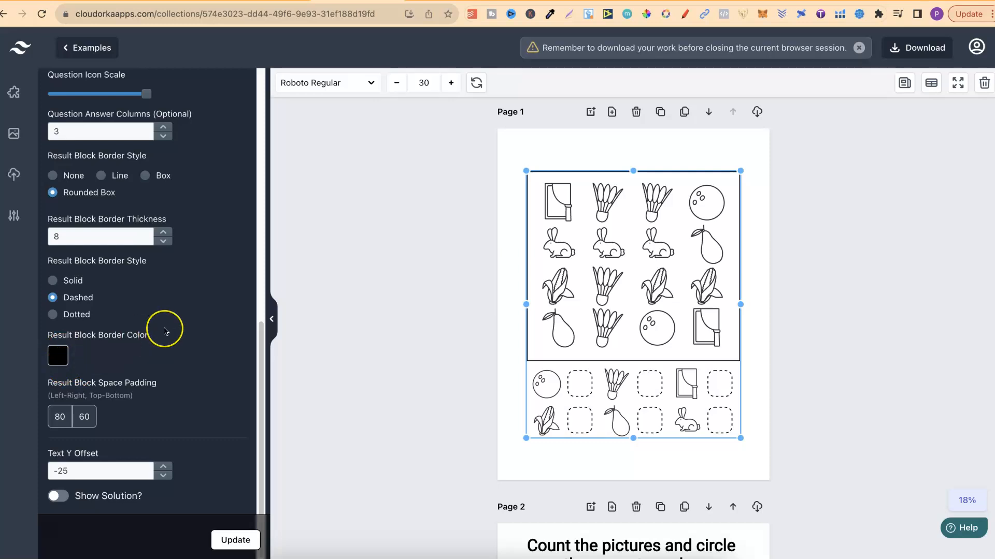
scroll(166, 329, up, 10)
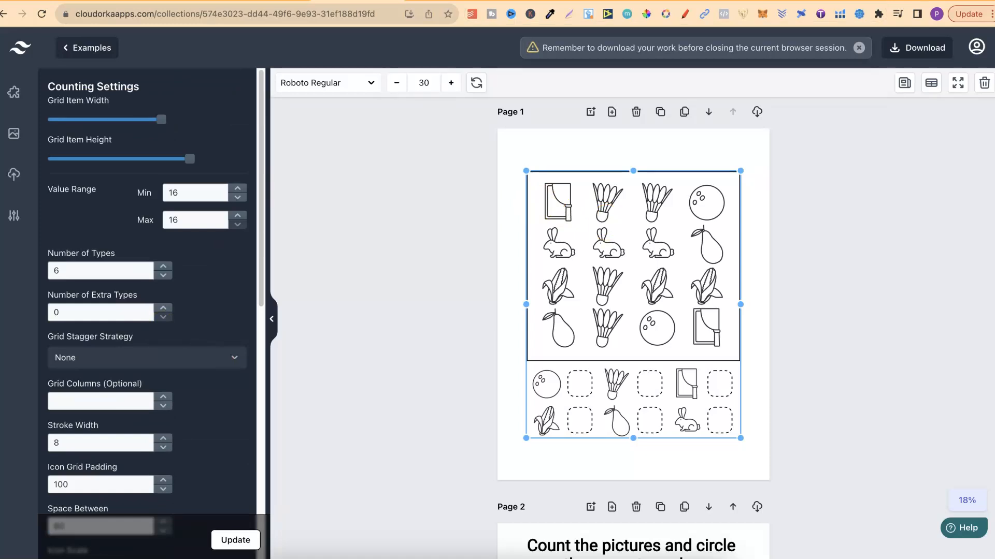
Delete the Counting Types activity from page 1
click(843, 156)
click(636, 244)
key(Delete)
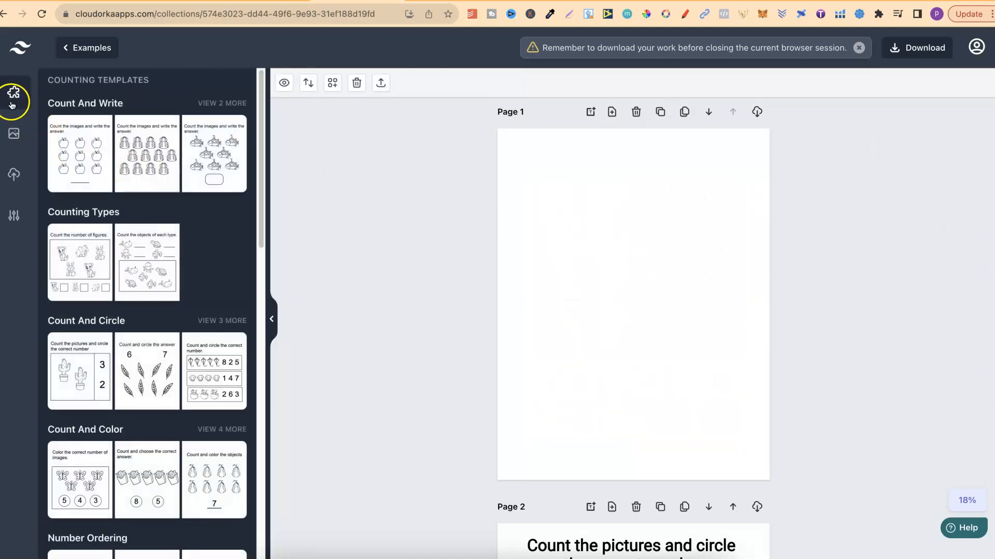
Look over the icon categories from Your Images through Toys and add the first Counting Types template to page 1
click(13, 134)
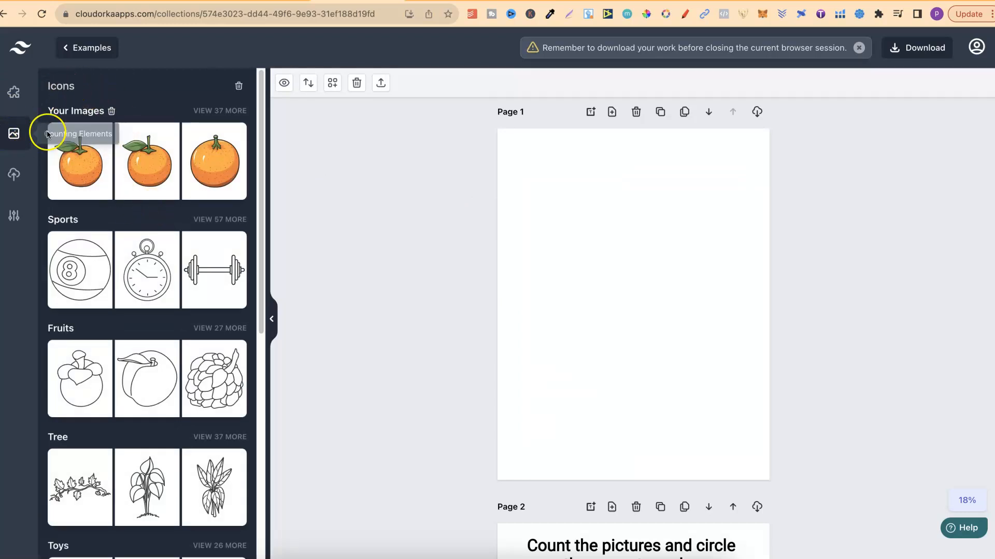
scroll(91, 266, down, 2)
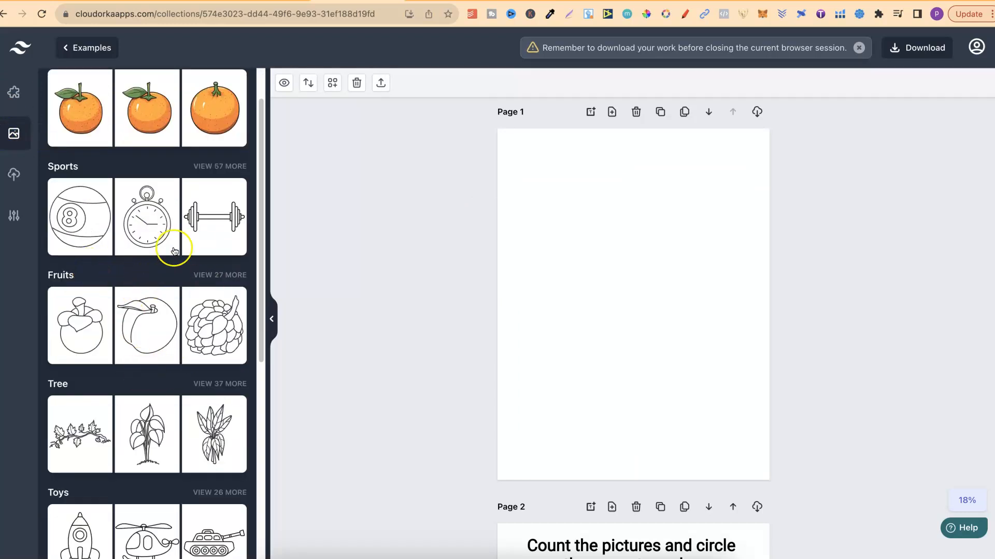
scroll(175, 407, up, 2)
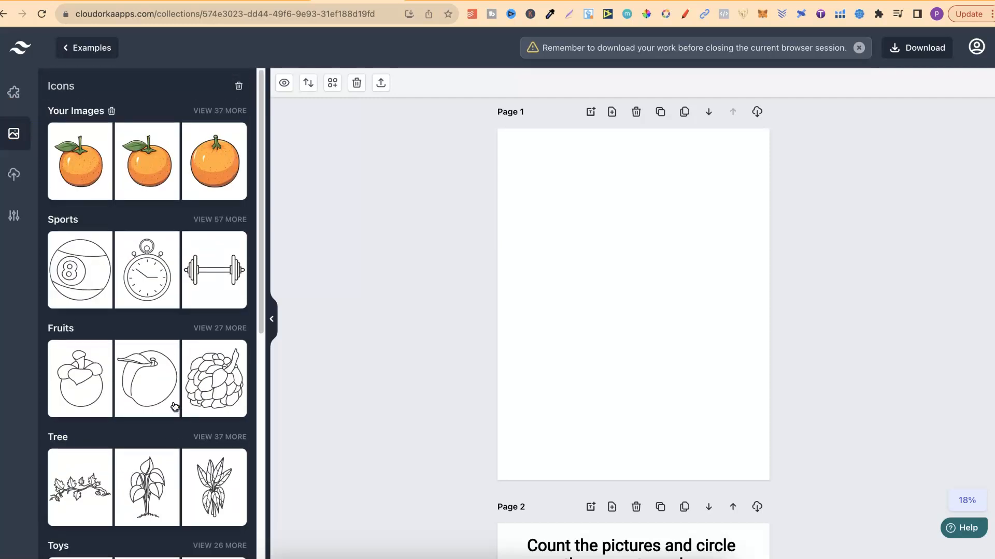
click(14, 88)
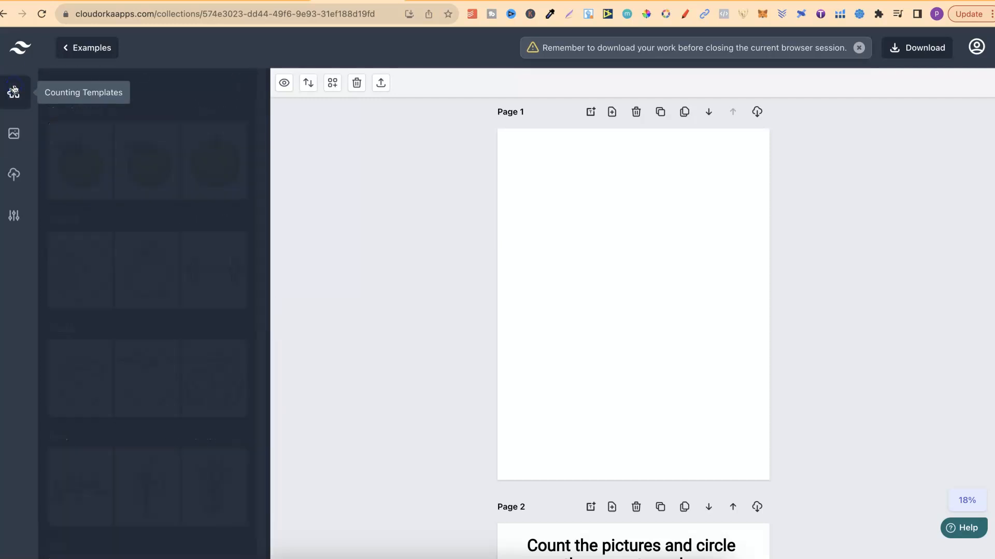
click(69, 235)
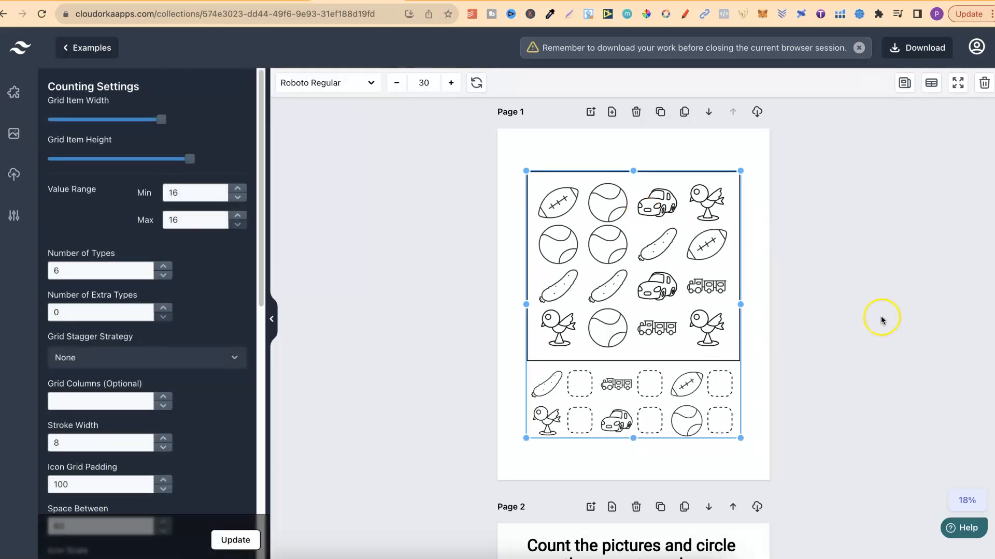
Compare the coloured fruit counting exercises on page 3 with the black-and-white ones on page 4
scroll(839, 339, down, 2)
scroll(840, 341, down, 15)
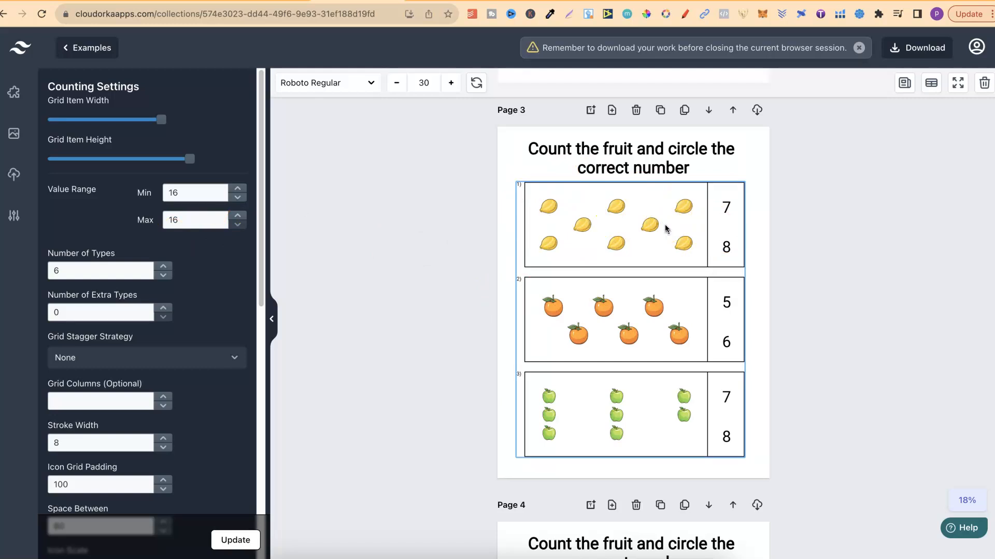
scroll(881, 317, down, 8)
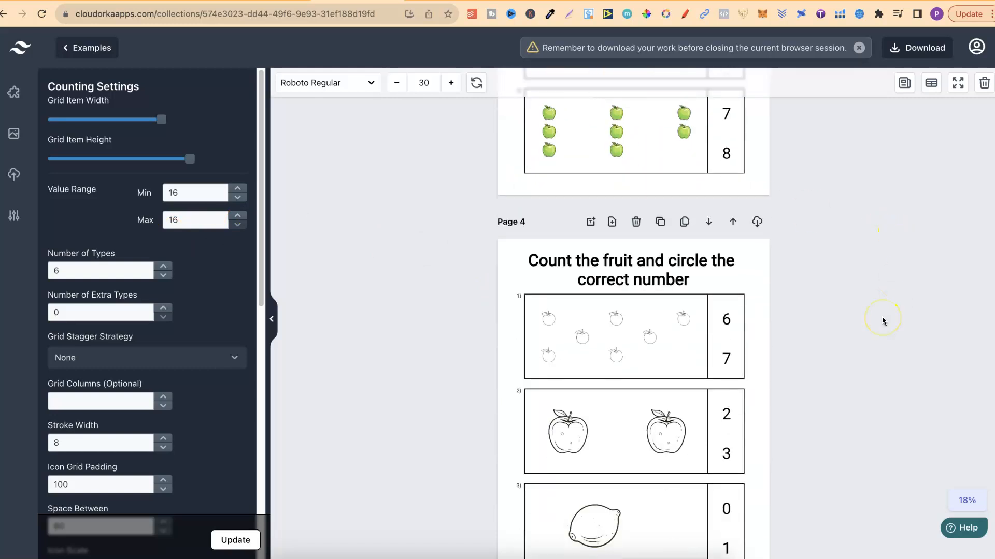
click(858, 256)
scroll(857, 256, up, 8)
click(655, 235)
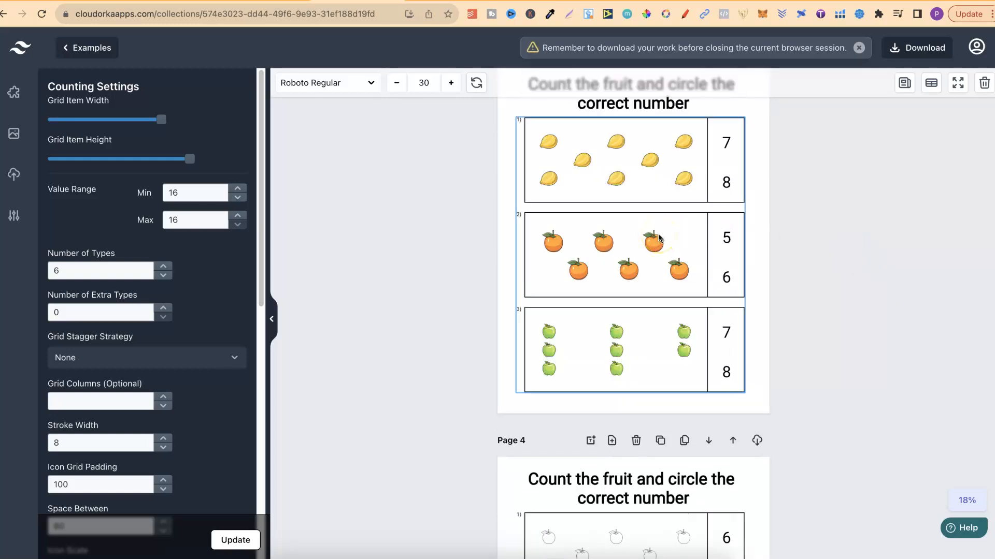
scroll(659, 238, up, 2)
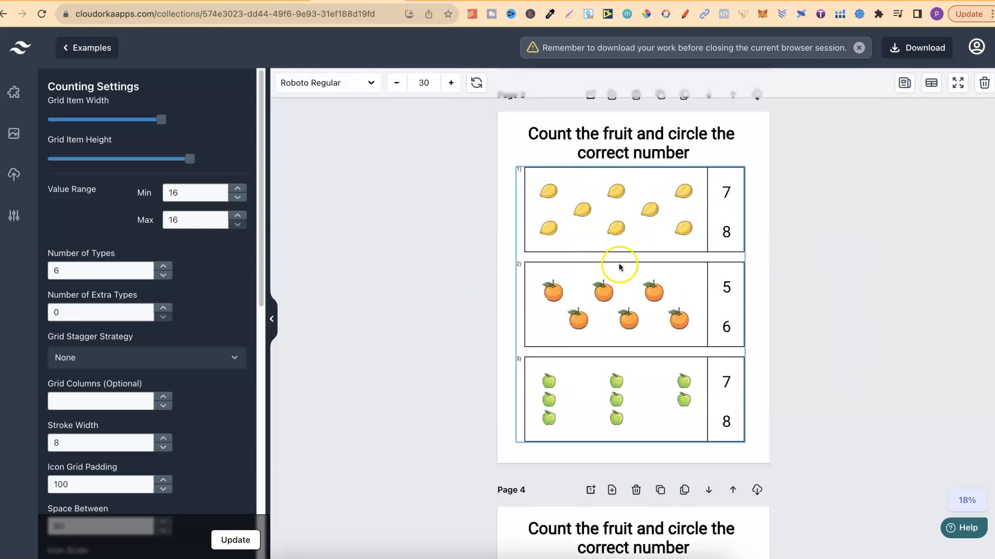
click(861, 308)
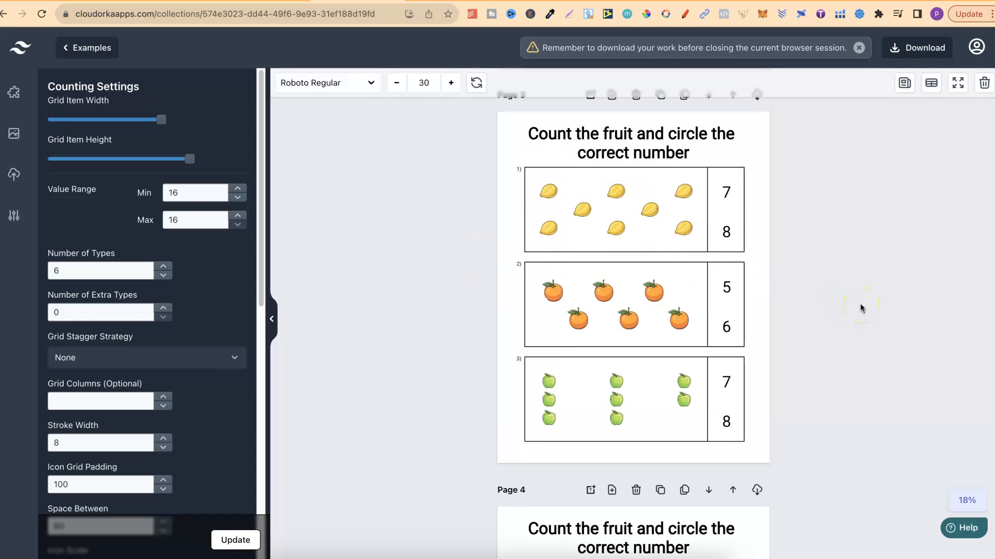
scroll(860, 308, down, 7)
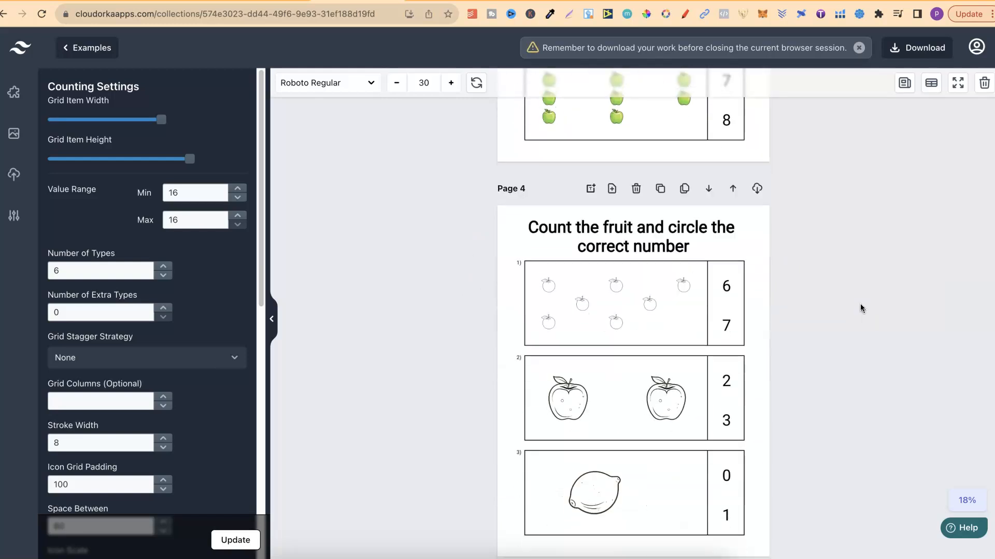
click(618, 390)
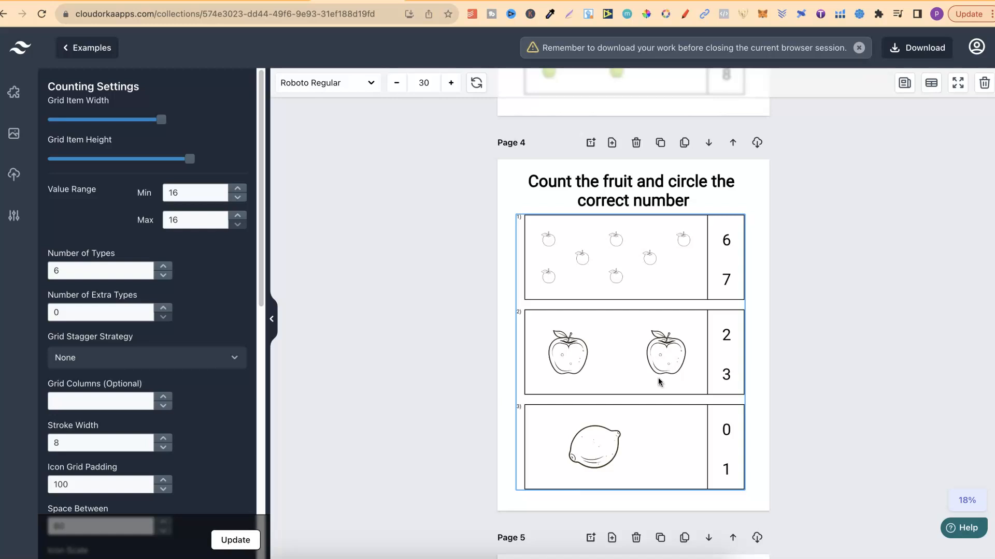
click(674, 372)
scroll(837, 313, up, 4)
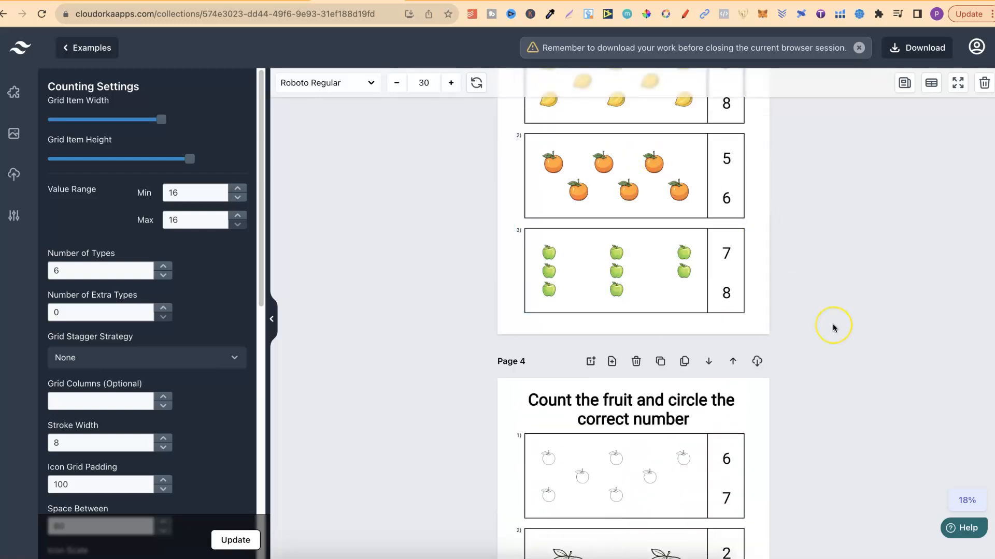
Examine the "Count the number of figures" worksheet with its mixed fruit and vehicle icons on page 5
scroll(833, 326, down, 6)
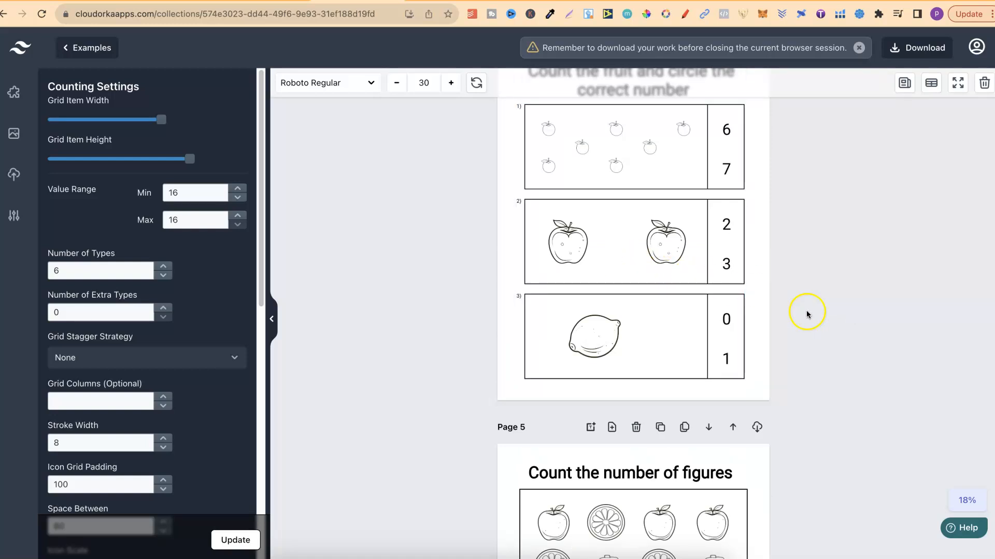
click(74, 484)
click(76, 483)
click(573, 412)
scroll(910, 390, down, 5)
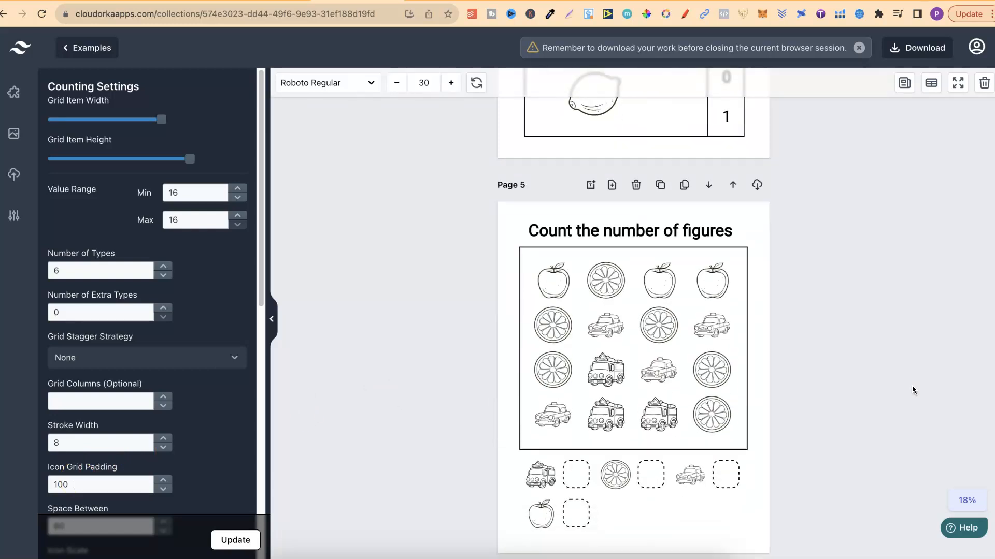
scroll(912, 389, down, 2)
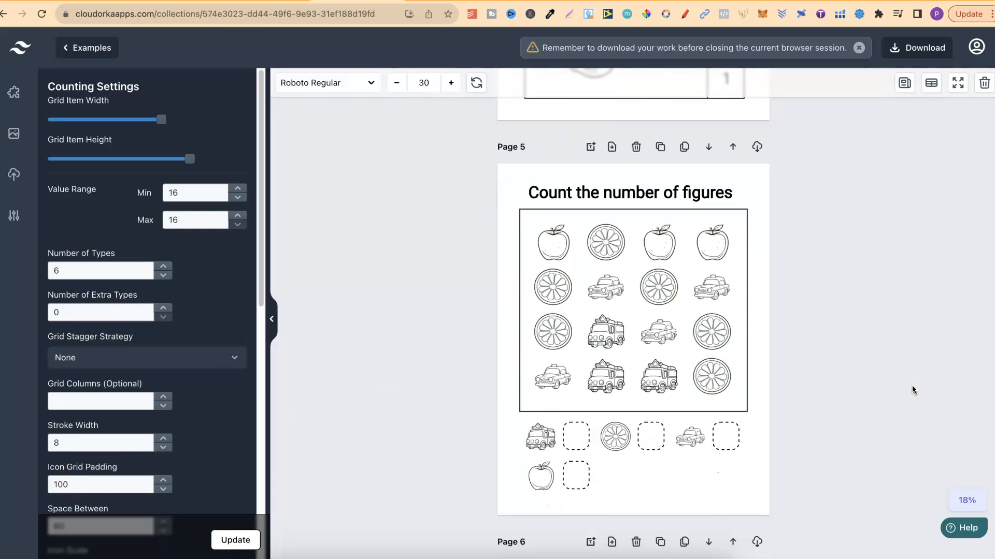
click(655, 309)
Switch to Midjourney and look through the generated clipart of animals, vehicles, vegetables and fruit
click(615, 0)
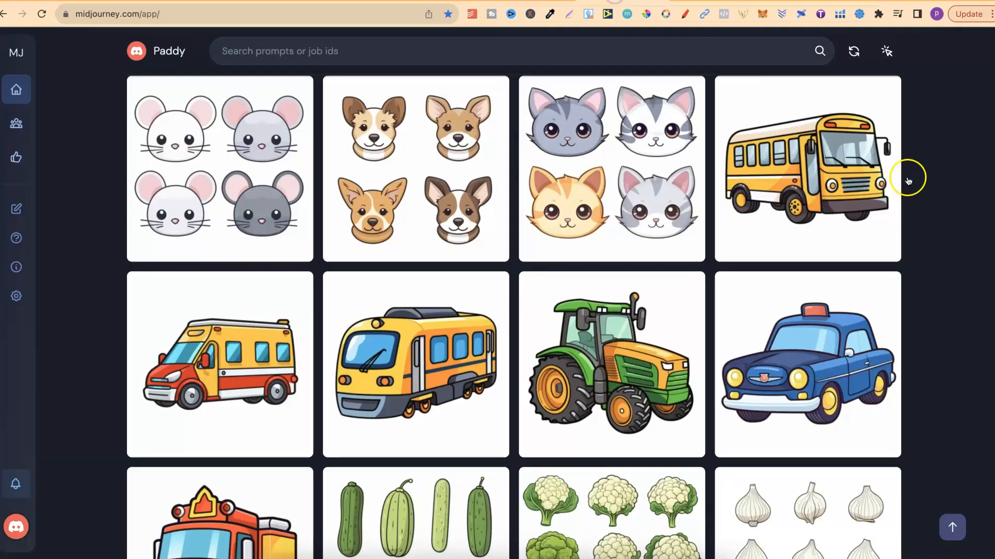
scroll(928, 202, up, 1)
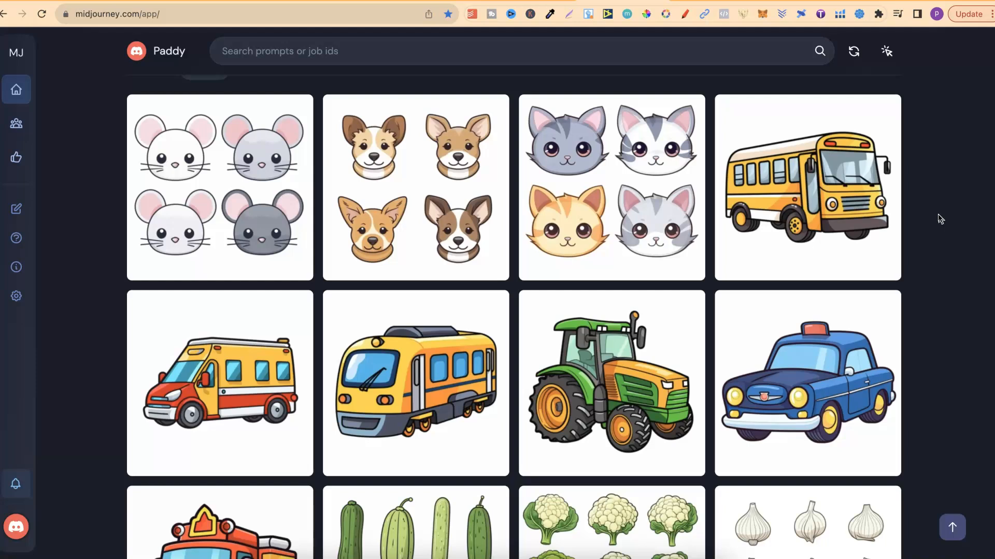
click(965, 242)
scroll(967, 245, down, 2)
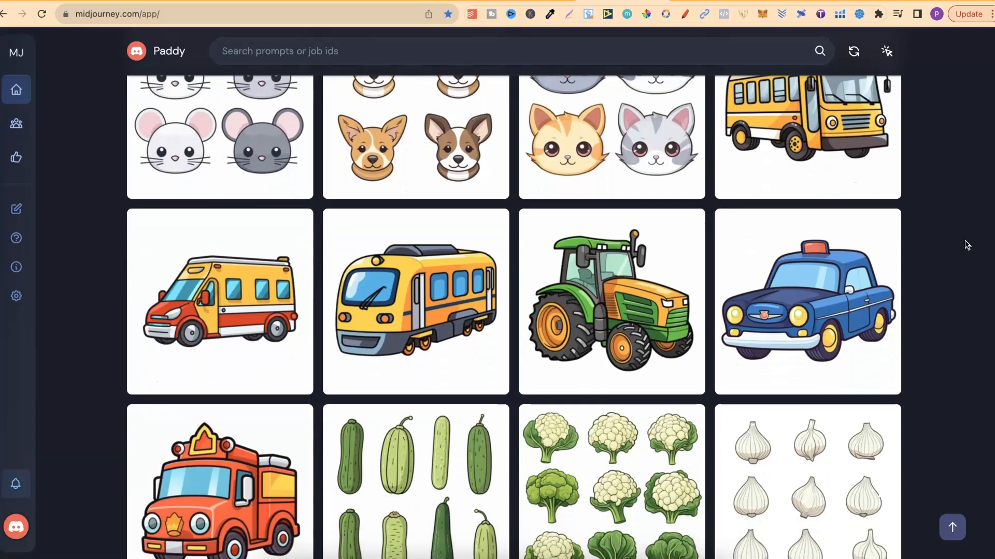
scroll(966, 245, down, 1)
scroll(966, 245, down, 1)
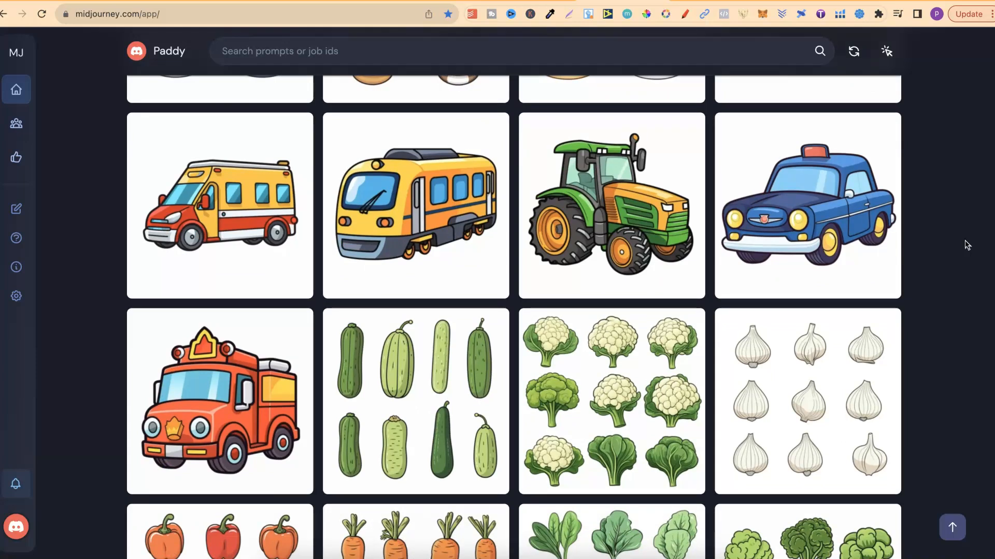
scroll(967, 245, down, 4)
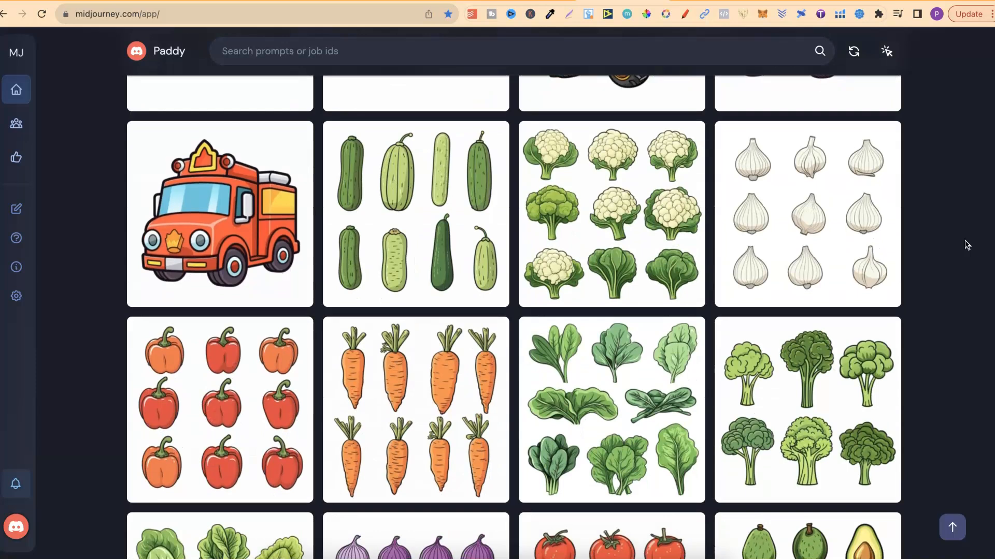
scroll(967, 245, down, 2)
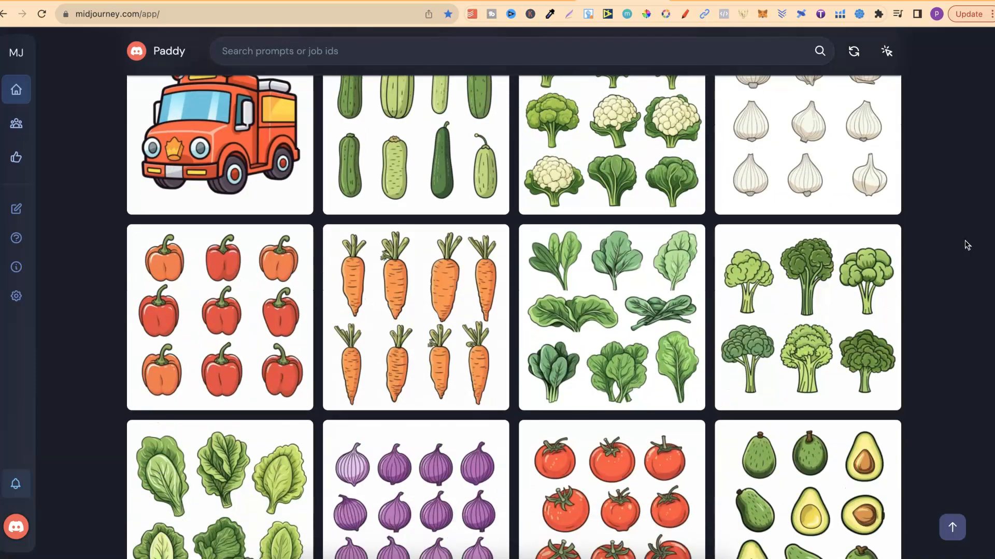
scroll(967, 245, down, 3)
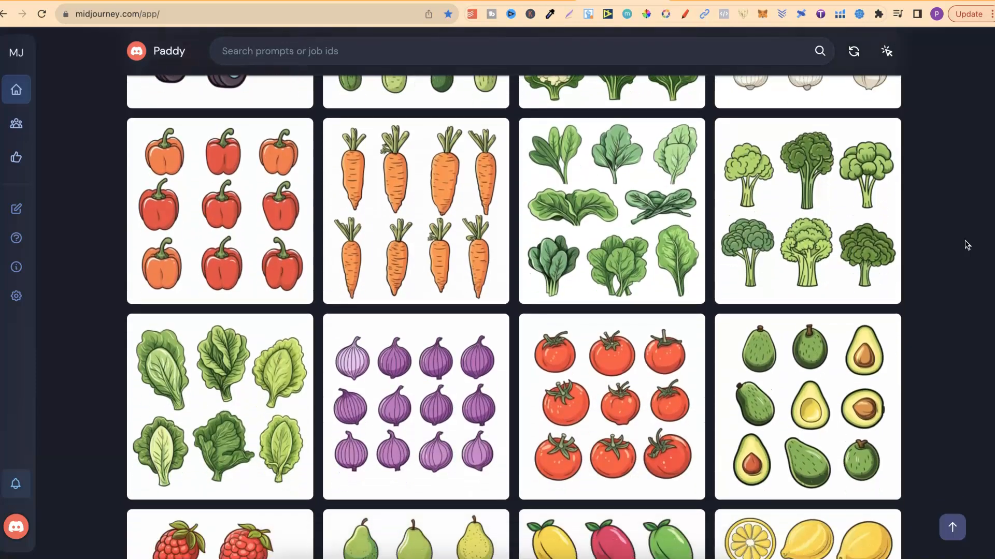
scroll(967, 245, down, 3)
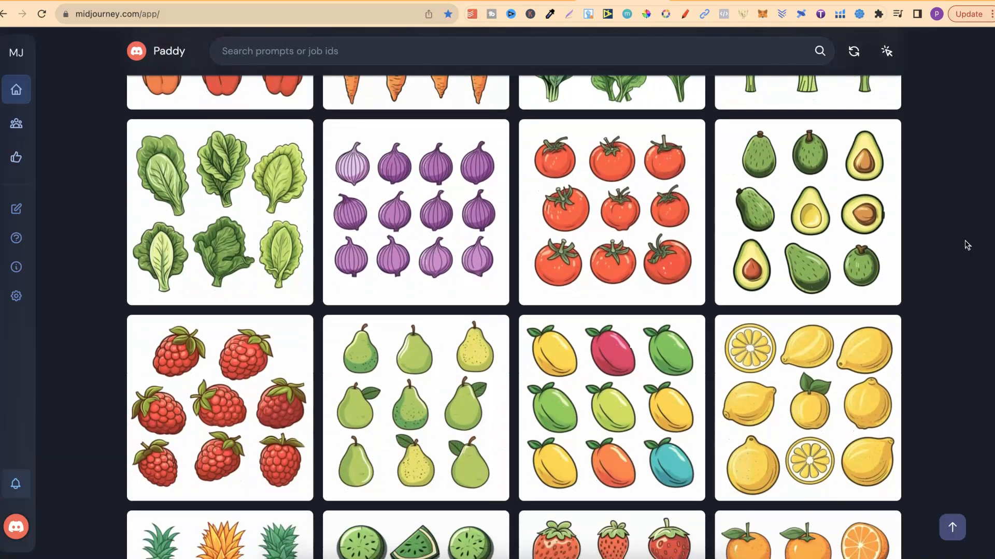
scroll(967, 245, down, 2)
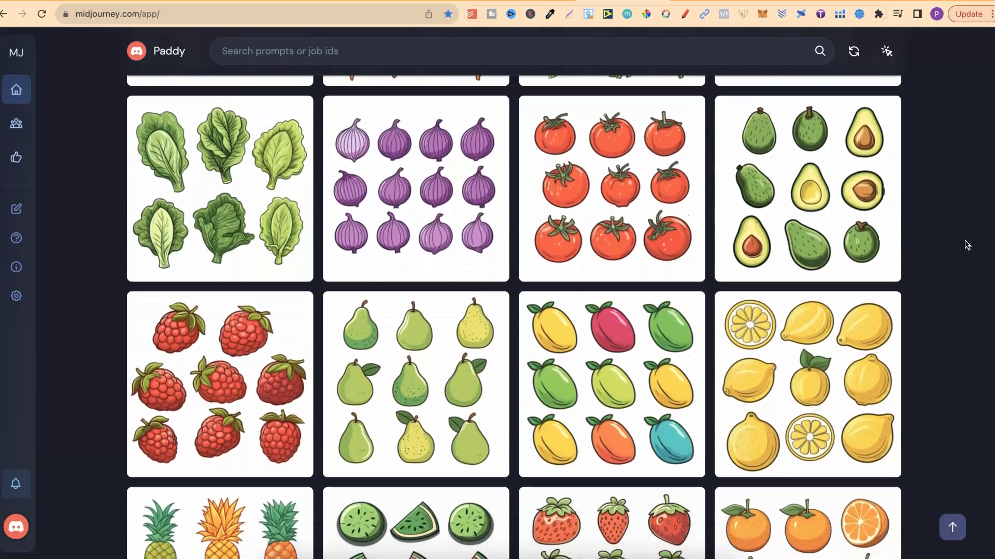
scroll(967, 245, down, 1)
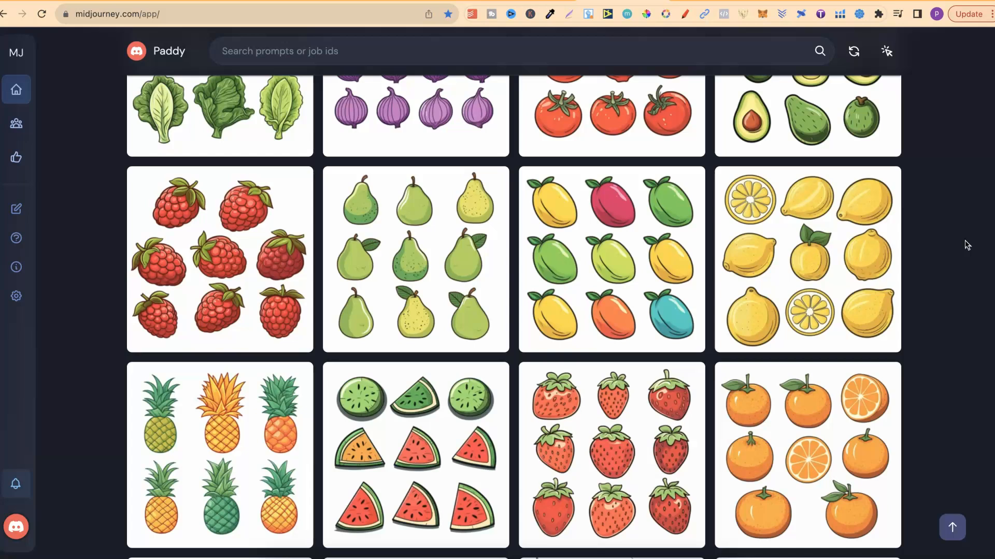
scroll(966, 245, down, 2)
scroll(966, 243, up, 2)
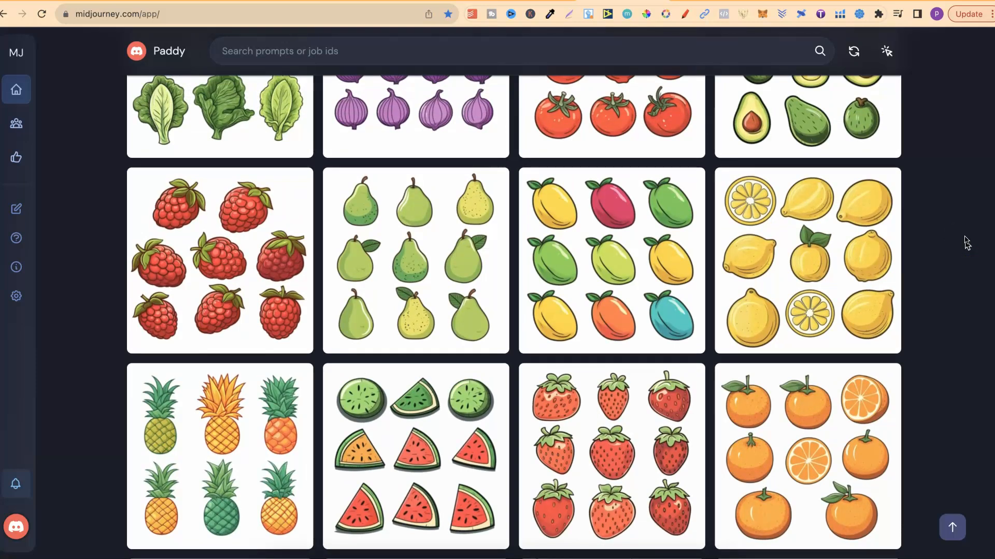
scroll(966, 244, up, 8)
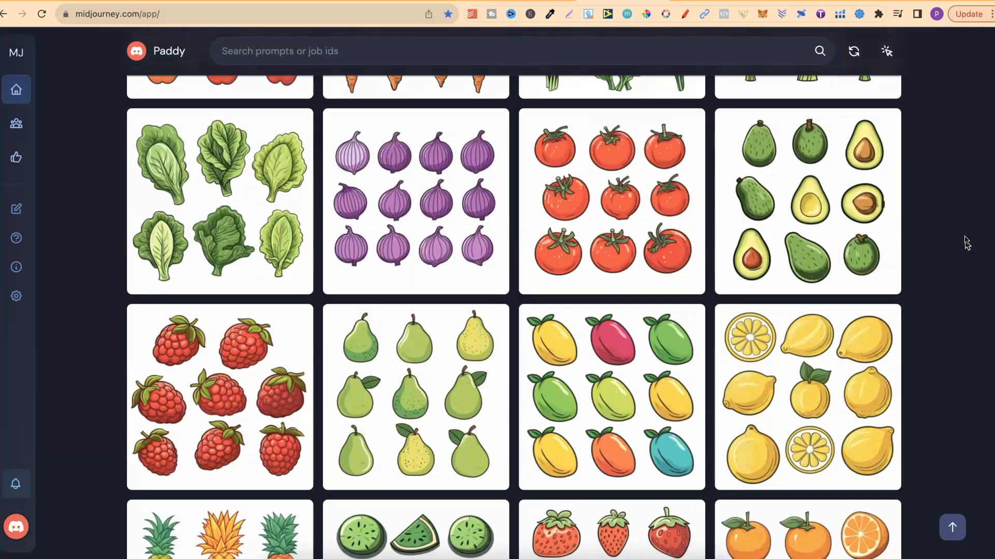
scroll(965, 244, up, 5)
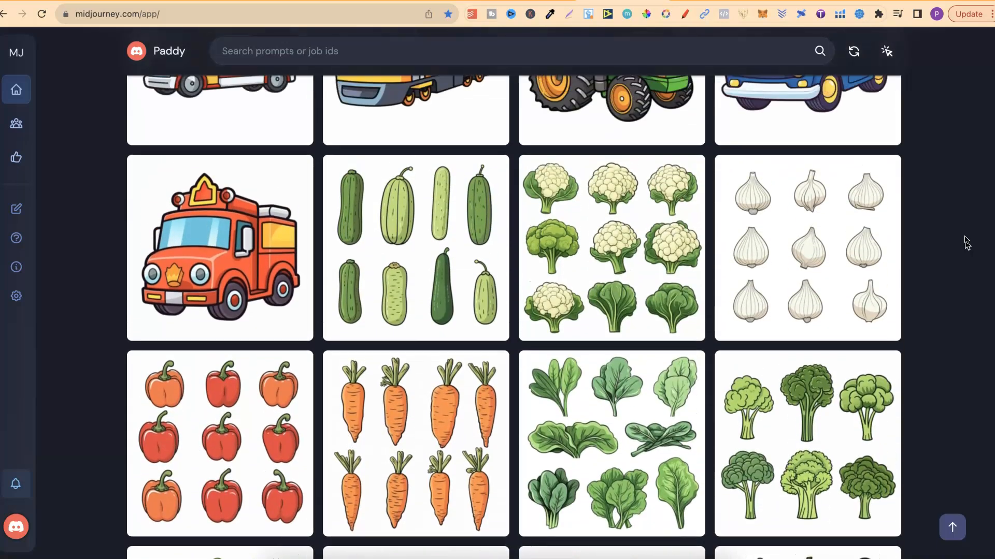
scroll(966, 244, up, 4)
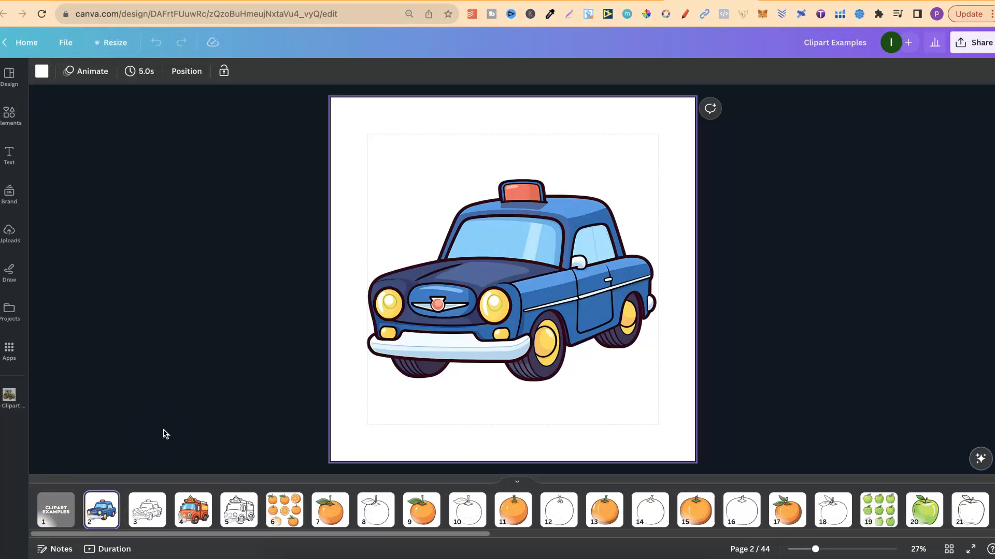
In the Canva design "Clipart Examples", compare the coloured car on page 2 with its line-art version on page 3
click(155, 495)
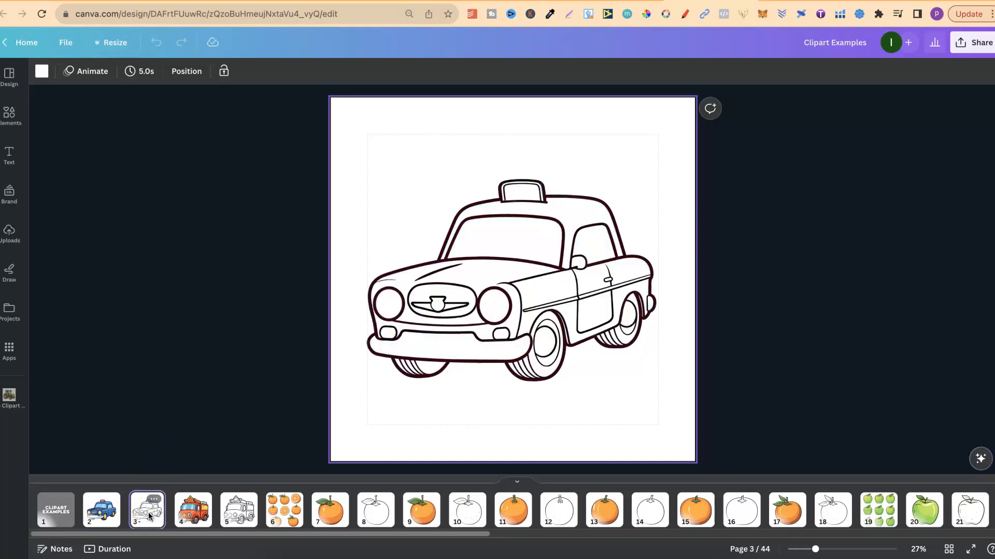
key(Left)
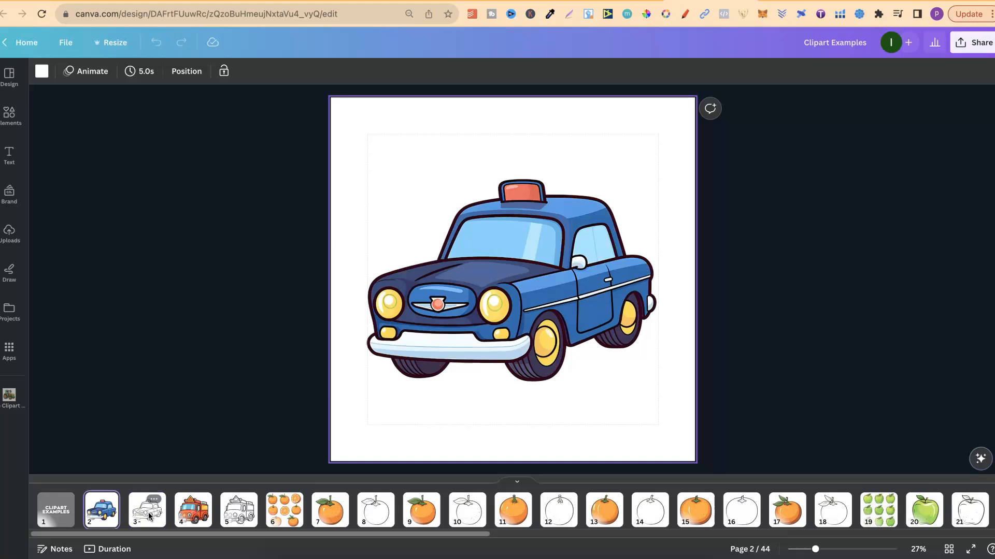
key(Right)
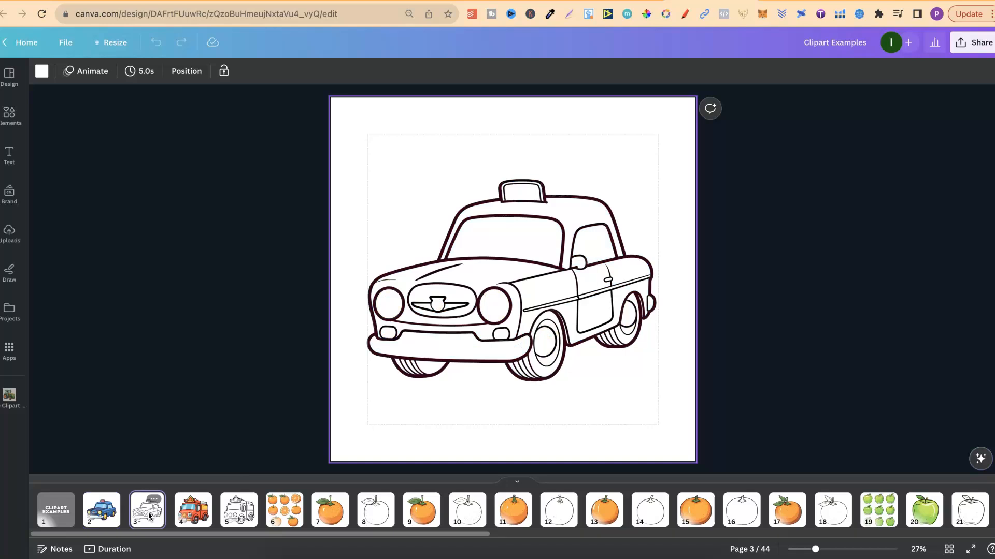
key(Left)
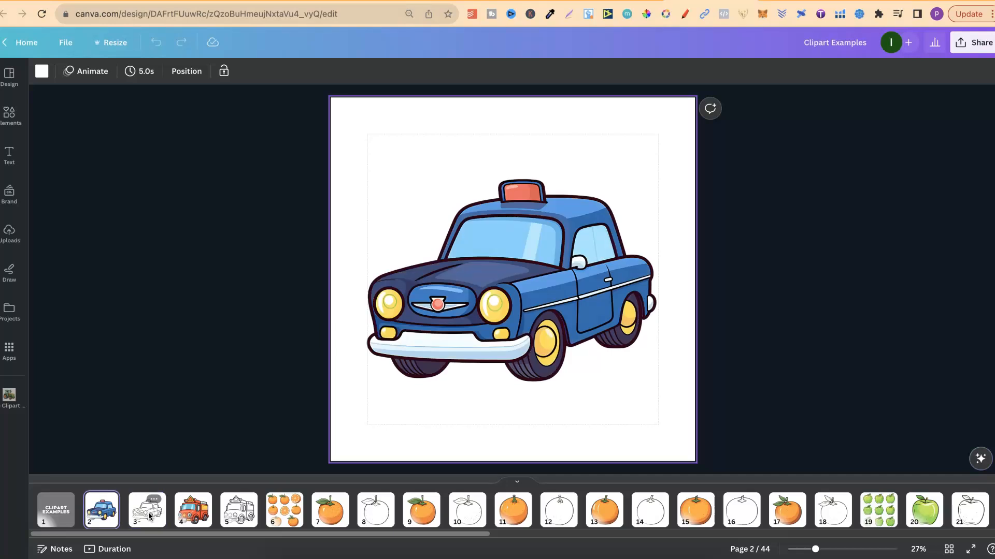
click(149, 515)
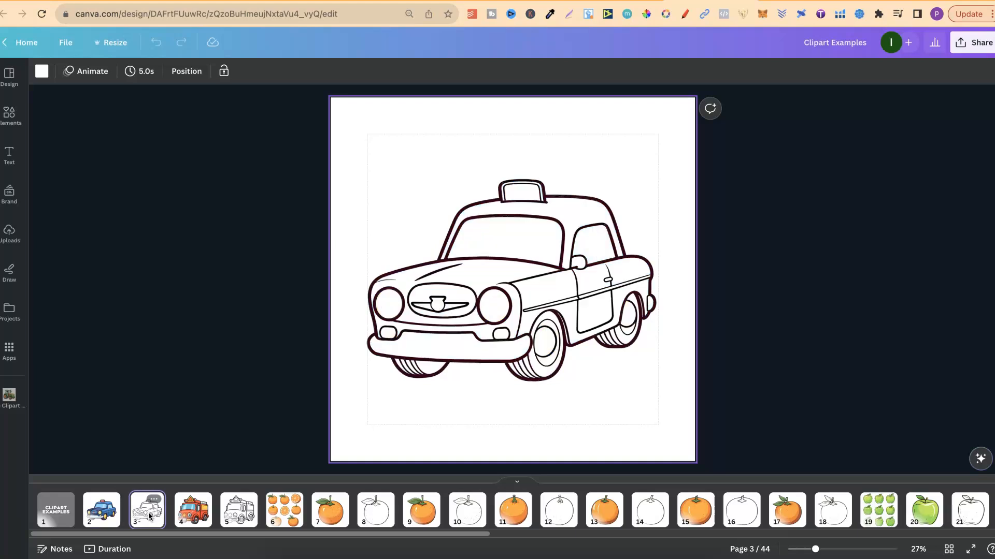
Compare the coloured fire truck and orange clipart with their line-art versions on pages 4 to 10
key(Right)
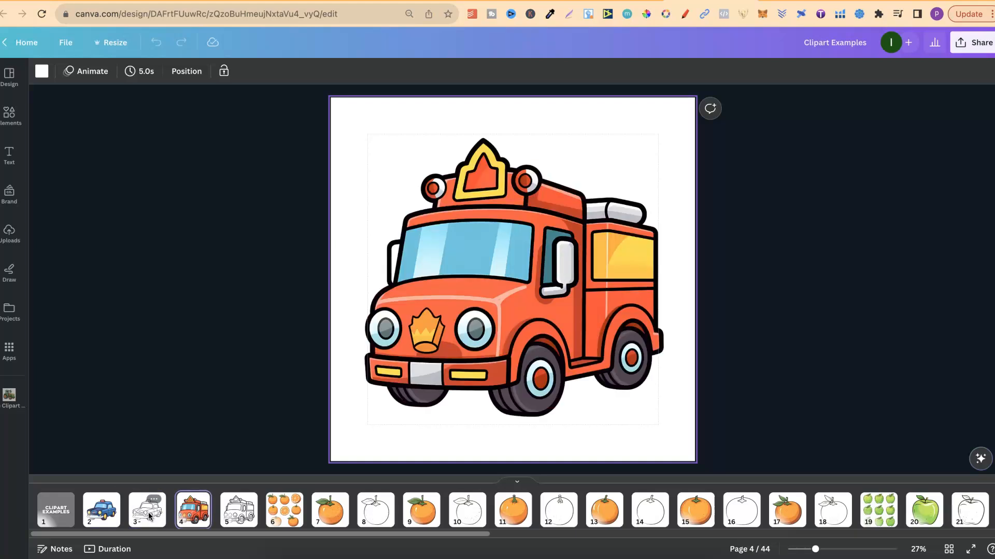
key(Right)
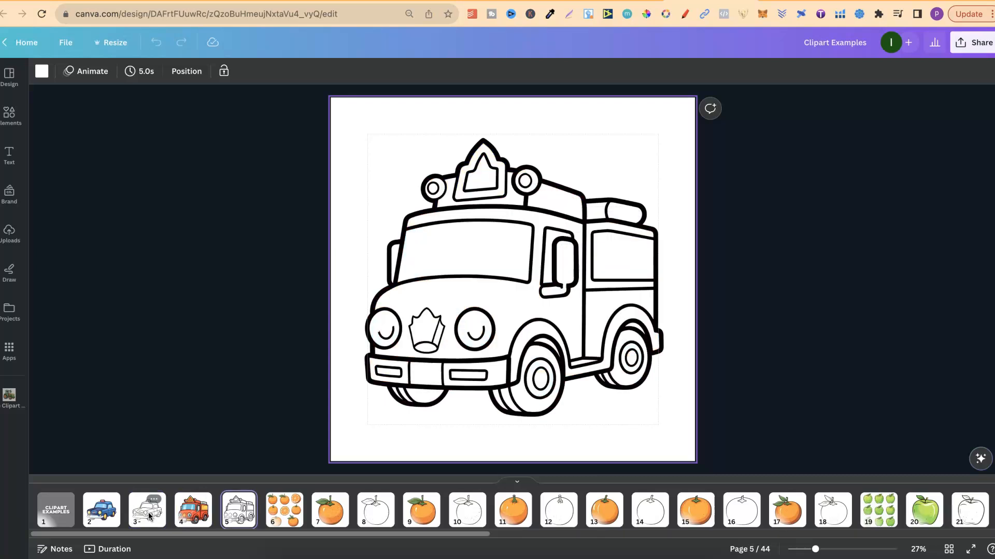
key(Right)
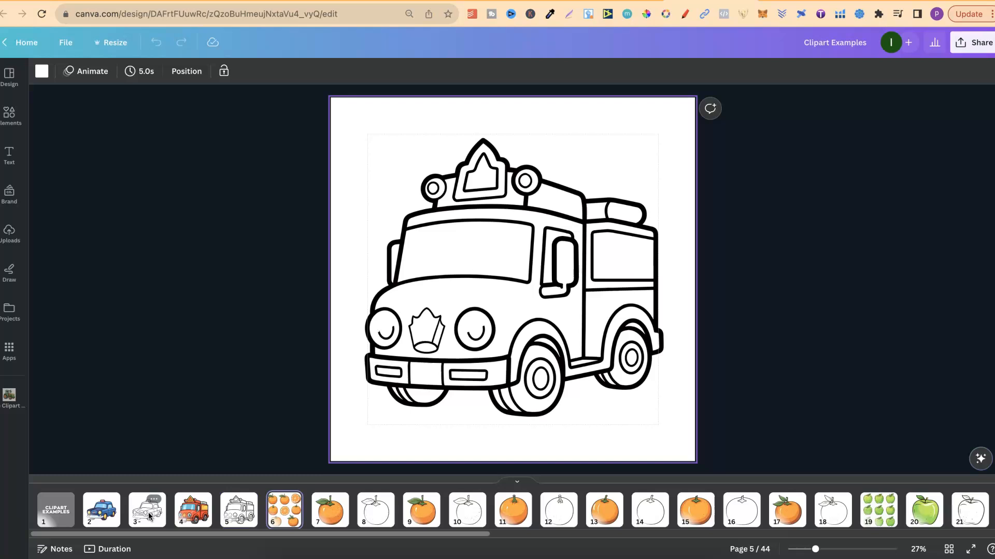
key(Right)
key(Right)
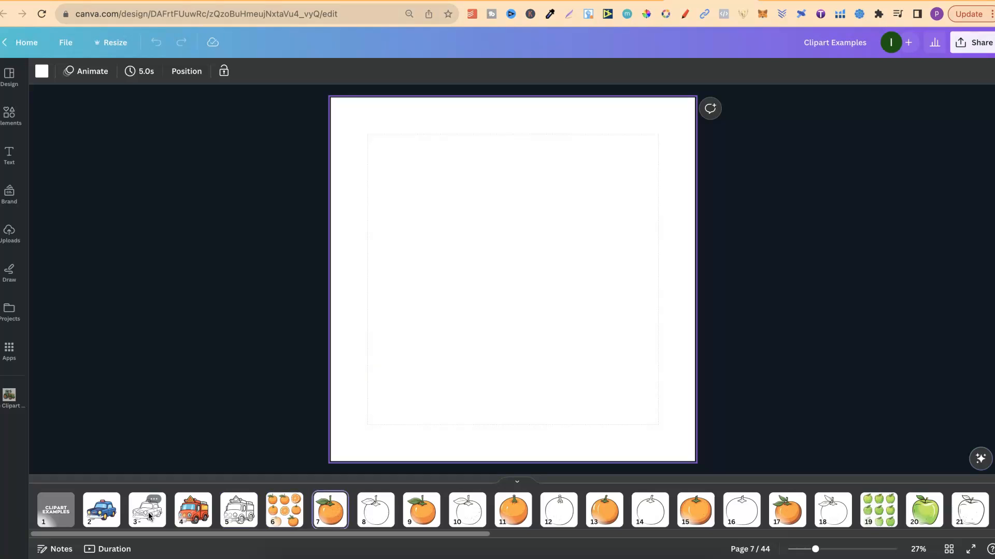
key(Right)
key(Right)
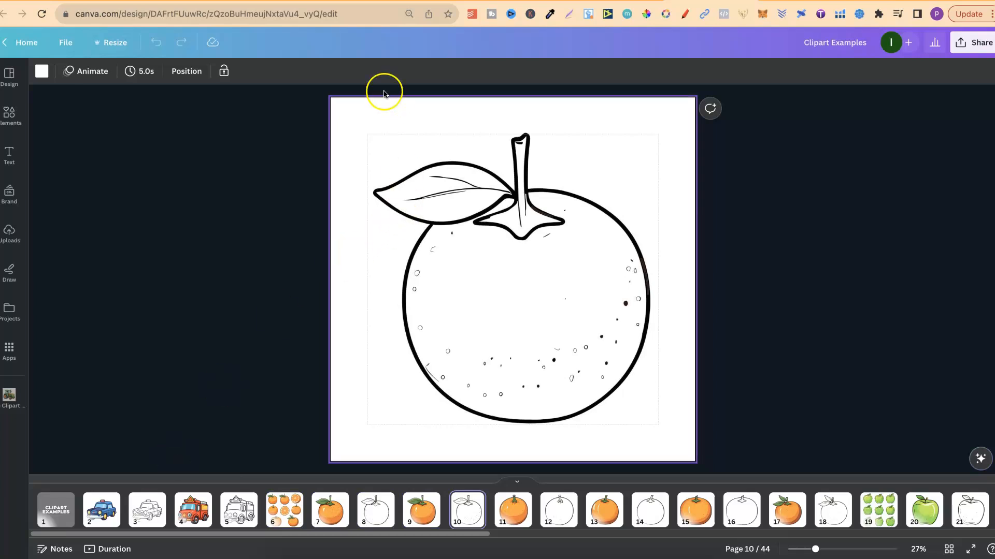
Switch back to the counting worksheet generator and examine the mixed fruit and vehicle counting exercises on pages 5 to 7
click(365, 2)
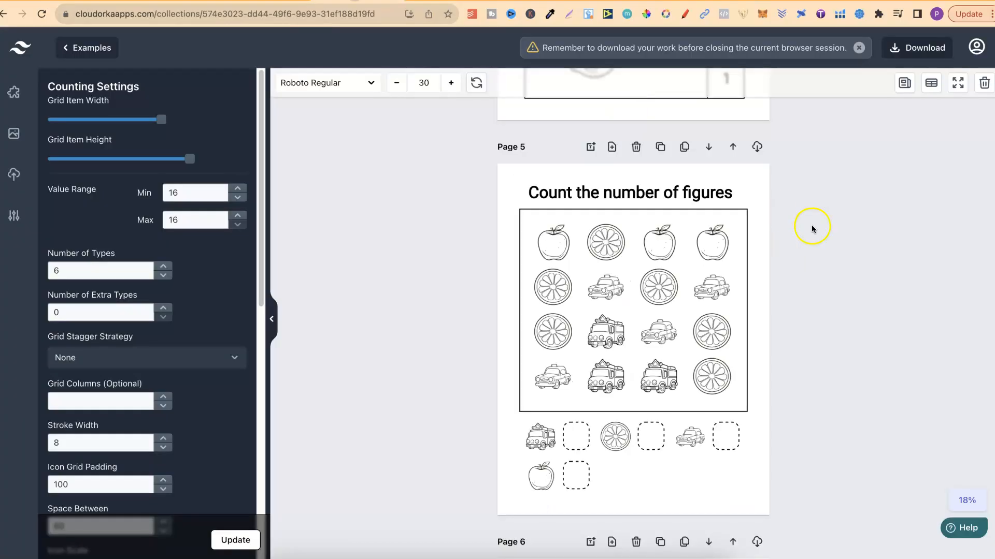
scroll(833, 293, down, 1)
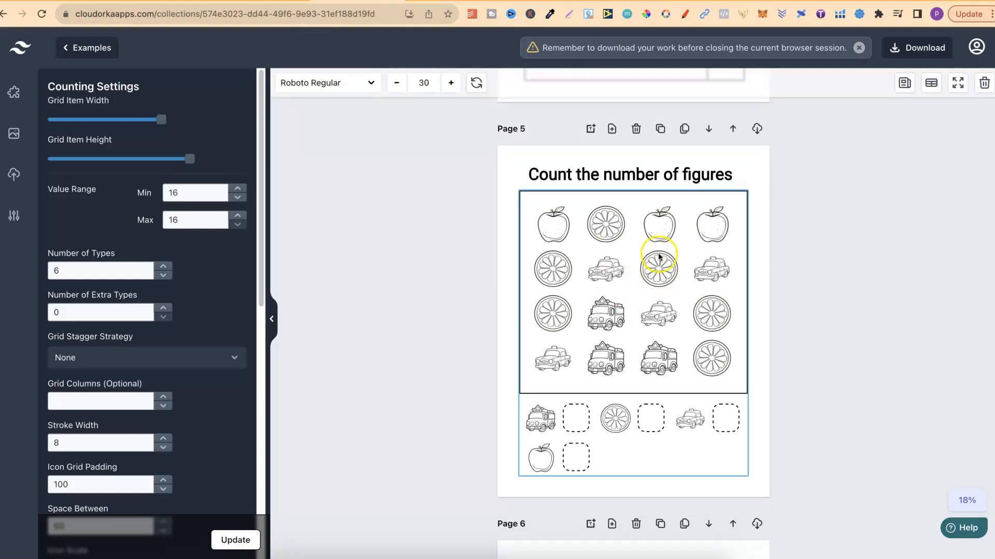
scroll(872, 347, down, 10)
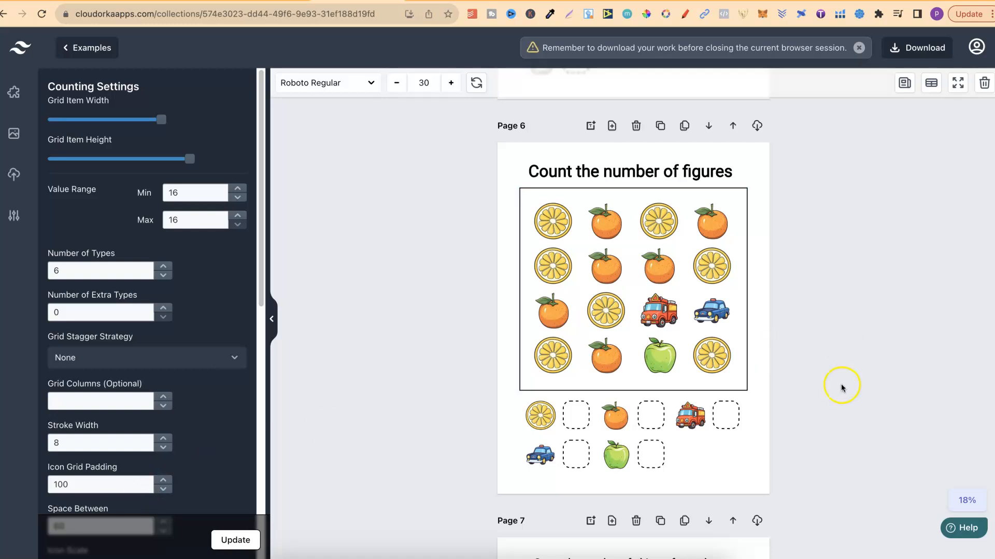
scroll(841, 387, down, 5)
scroll(841, 387, down, 3)
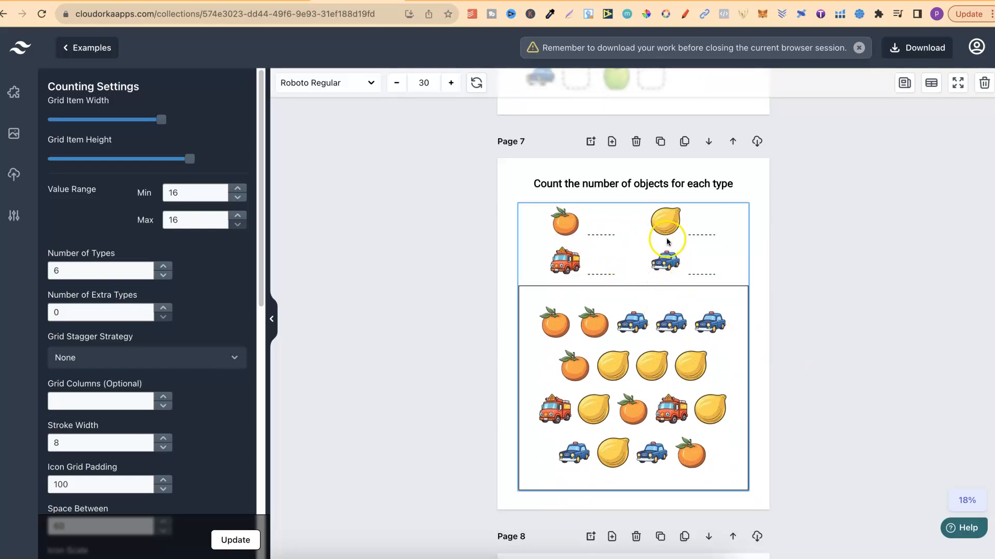
Compare the coloured "Count the apples and write the number" worksheet on page 8 with the line-art one on page 9
scroll(820, 318, down, 5)
scroll(820, 321, down, 2)
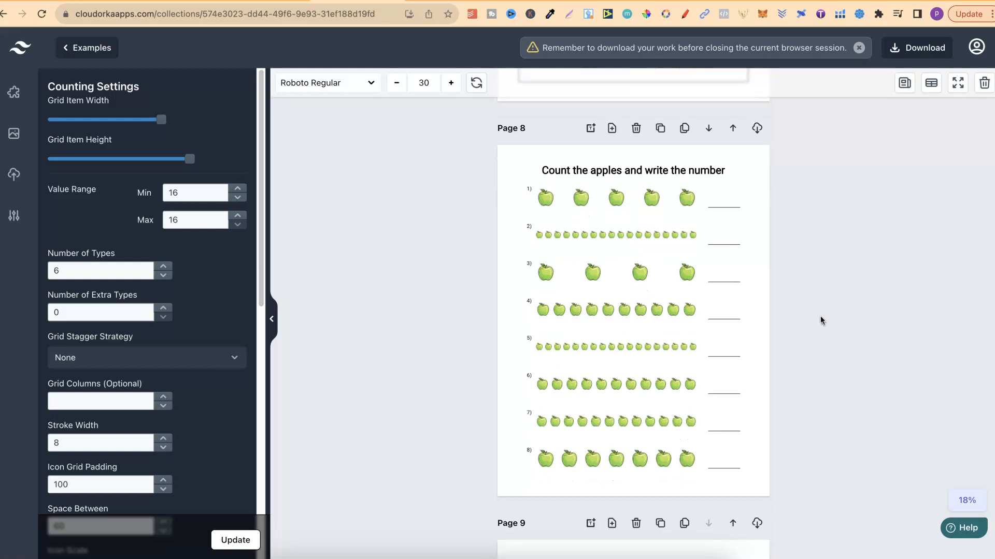
click(625, 174)
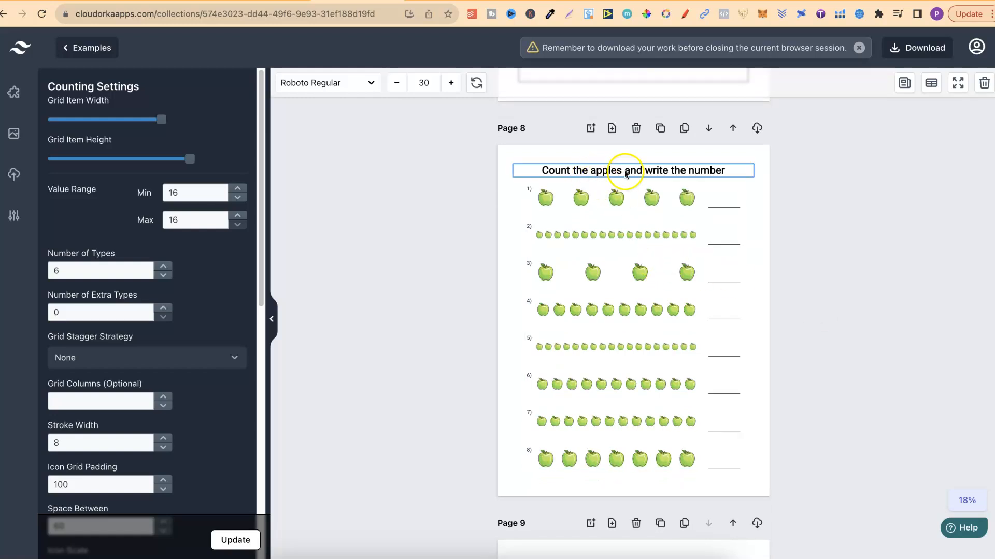
click(832, 244)
click(683, 313)
click(885, 297)
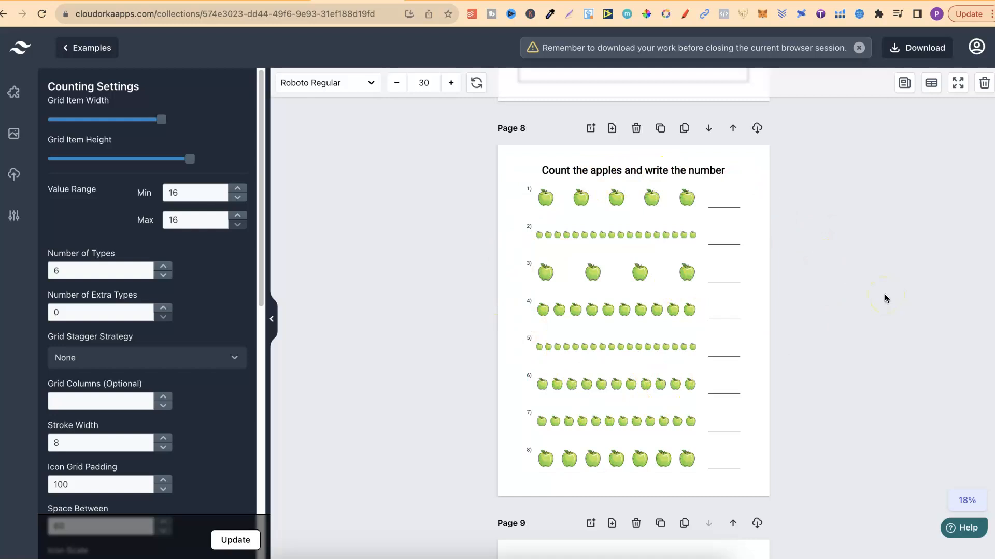
scroll(885, 299, down, 7)
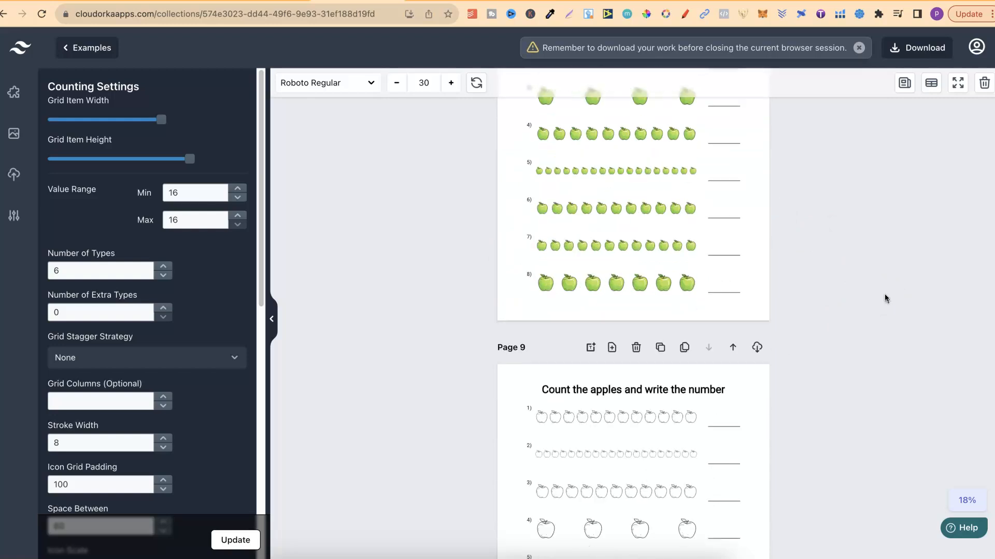
scroll(885, 298, down, 1)
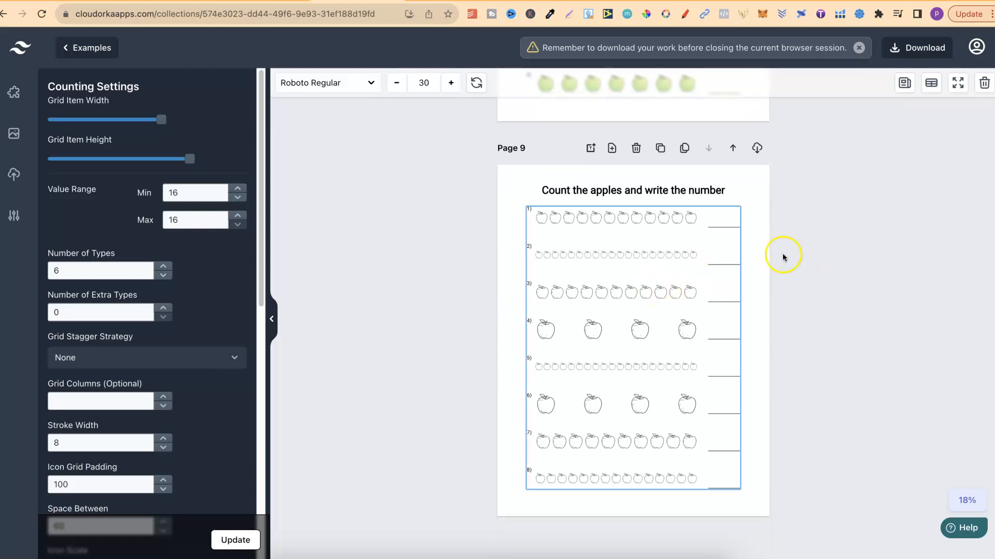
scroll(863, 241, up, 5)
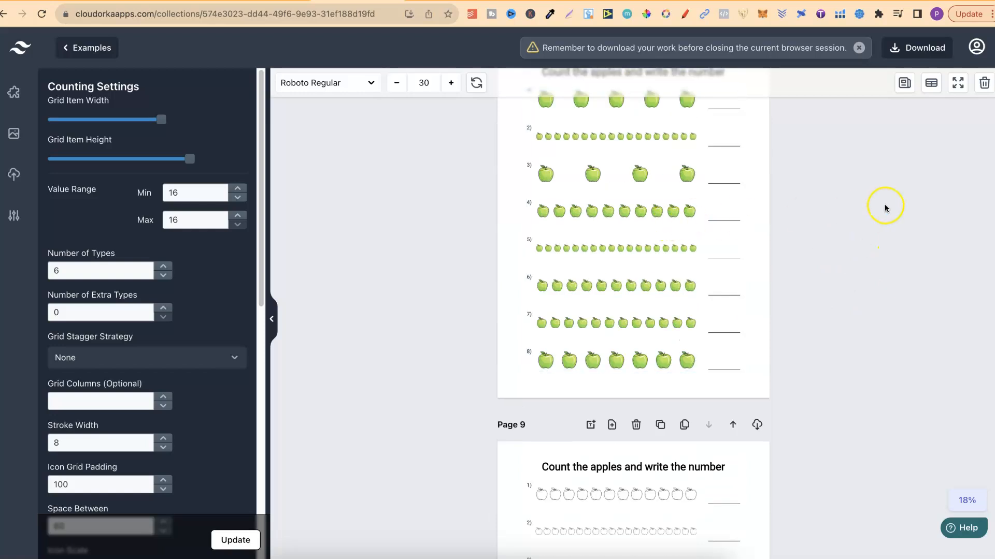
scroll(884, 206, up, 5)
scroll(885, 209, up, 4)
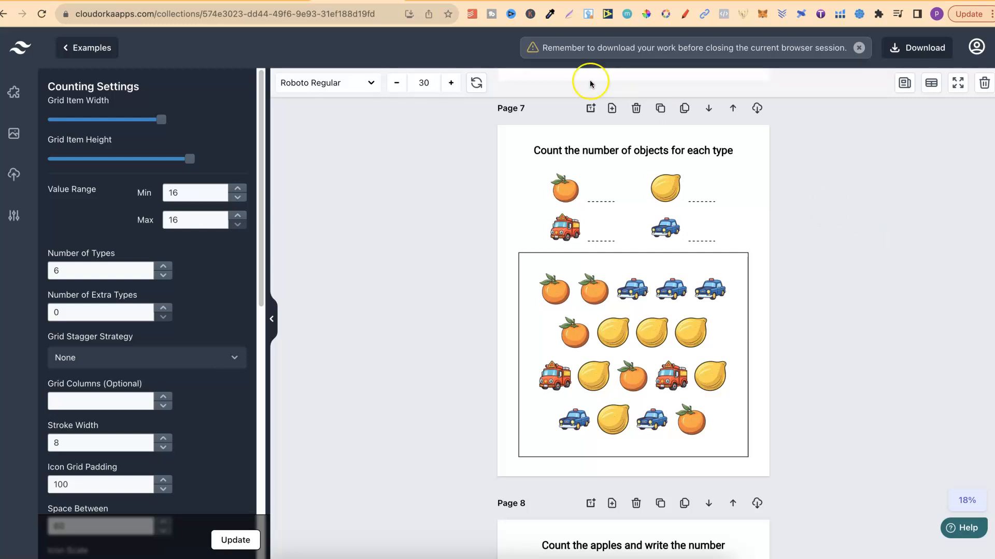
Look over the Cloudorka support articles and the sample worksheet gallery on countingworksheetsgenerator.com
click(520, 1)
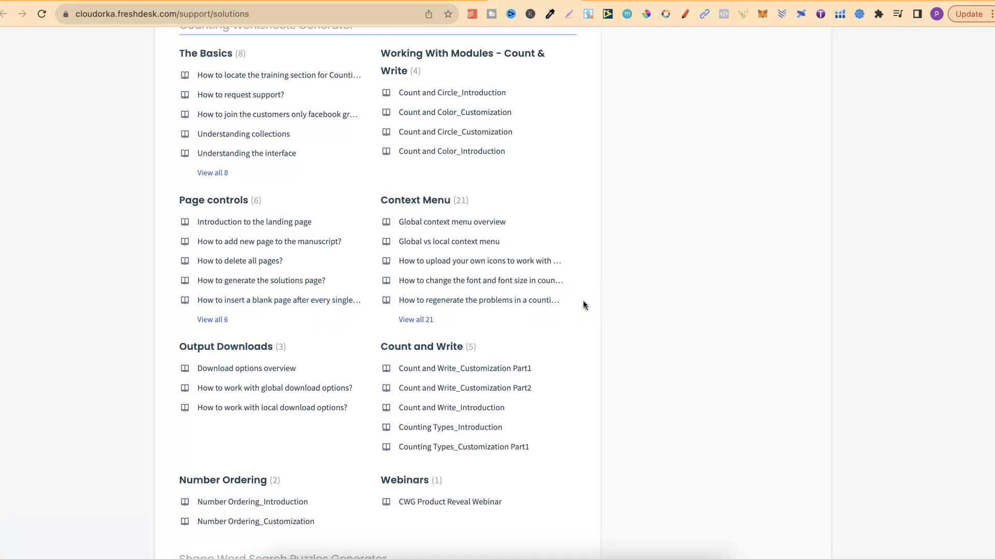
click(445, 1)
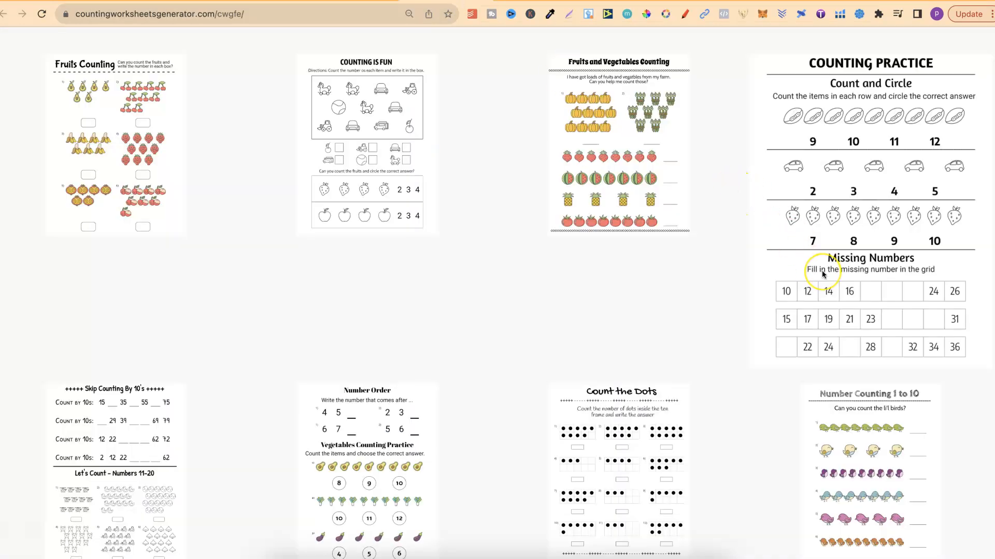
scroll(823, 275, up, 1)
scroll(822, 275, down, 1)
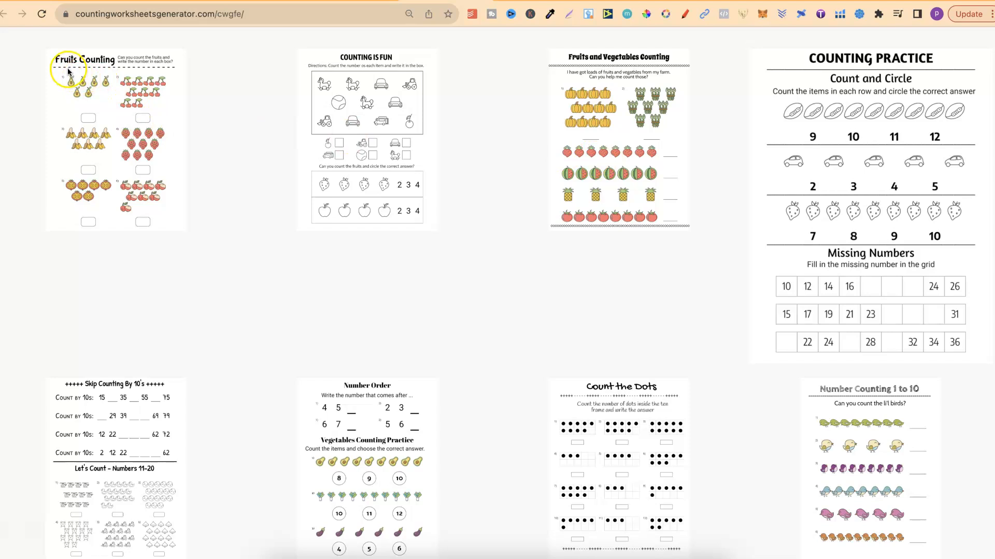
click(636, 76)
scroll(739, 254, down, 3)
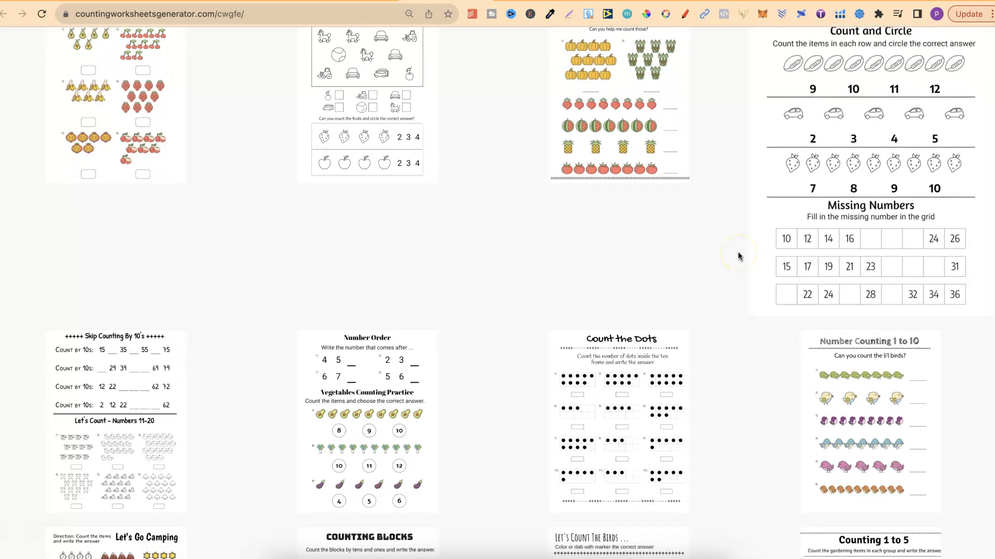
scroll(739, 255, down, 5)
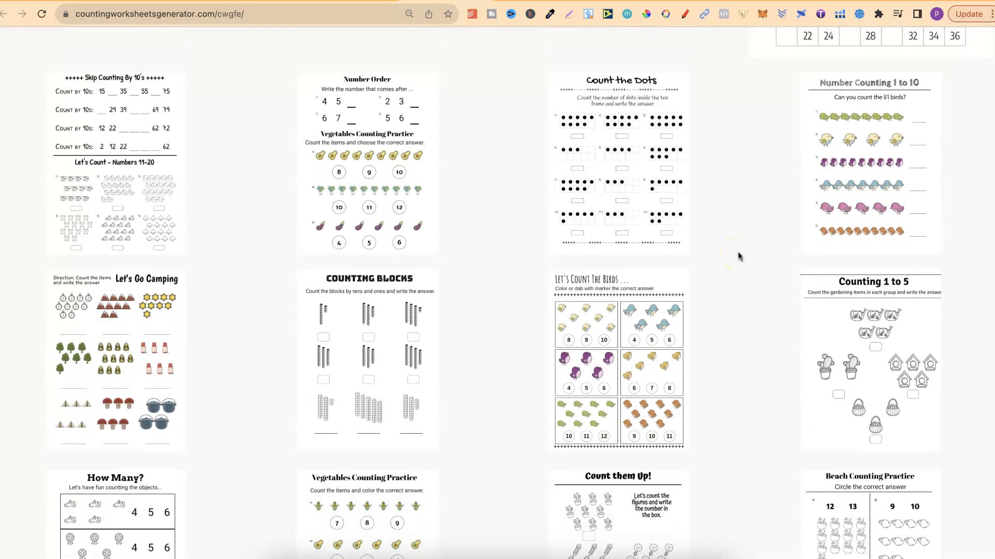
scroll(739, 256, down, 2)
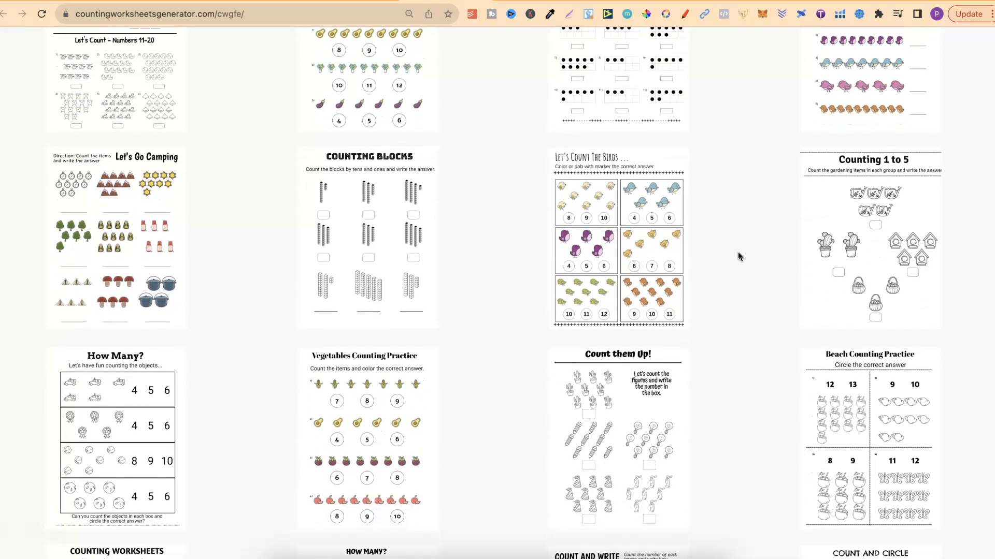
scroll(740, 255, down, 5)
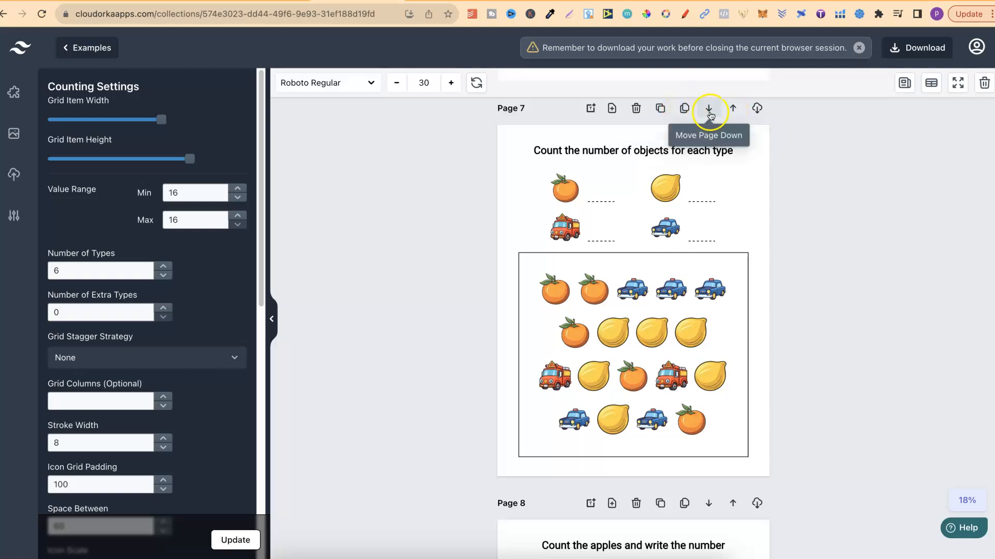
Back in the worksheet editor, clear the "Roboto Regular" font search to view the full list of available fonts
click(757, 107)
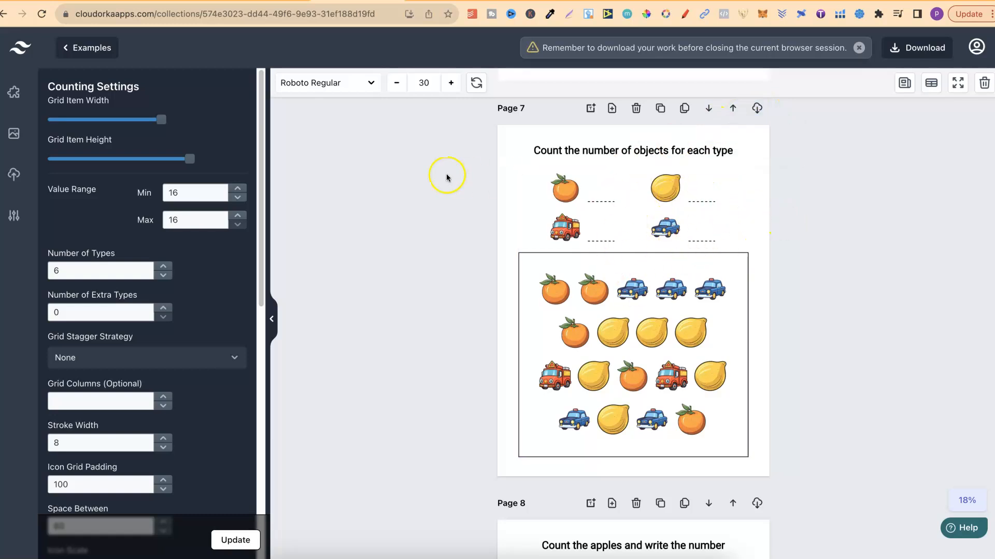
click(358, 91)
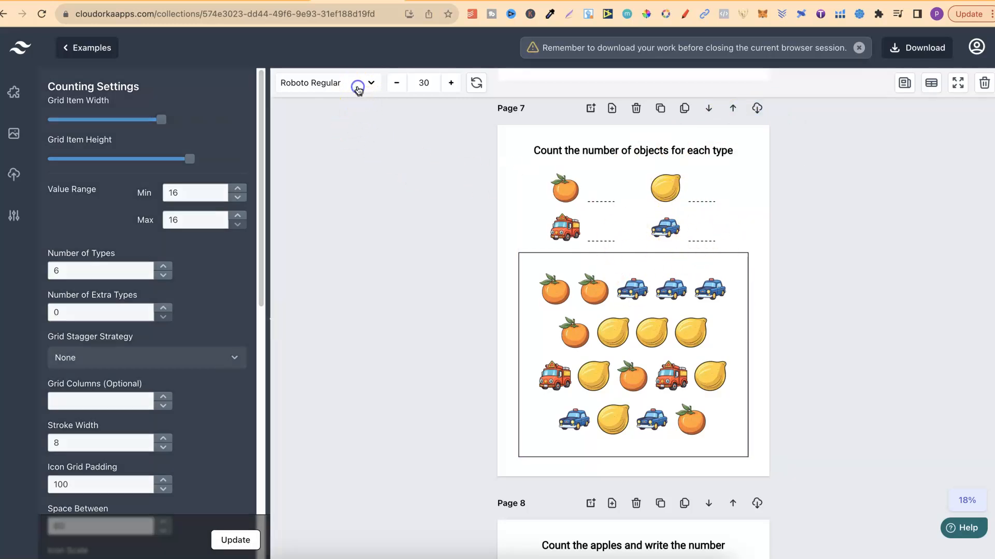
click(156, 89)
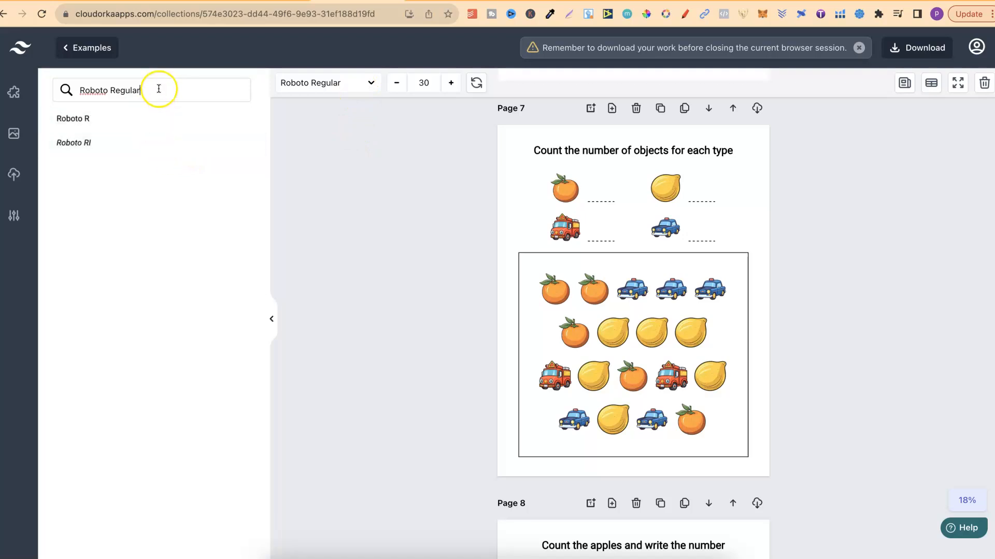
key(BackSpace)
key(BackSpace)
key(BackSpace)
key(BackSpace)
key(BackSpace)
key(BackSpace)
key(BackSpace)
key(BackSpace)
key(BackSpace)
key(BackSpace)
key(BackSpace)
key(BackSpace)
key(BackSpace)
key(BackSpace)
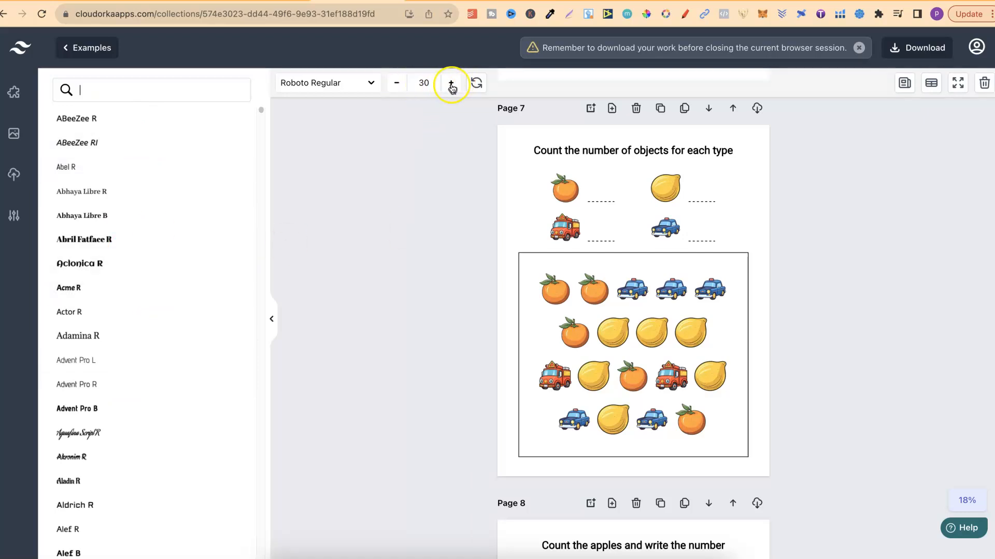
click(437, 210)
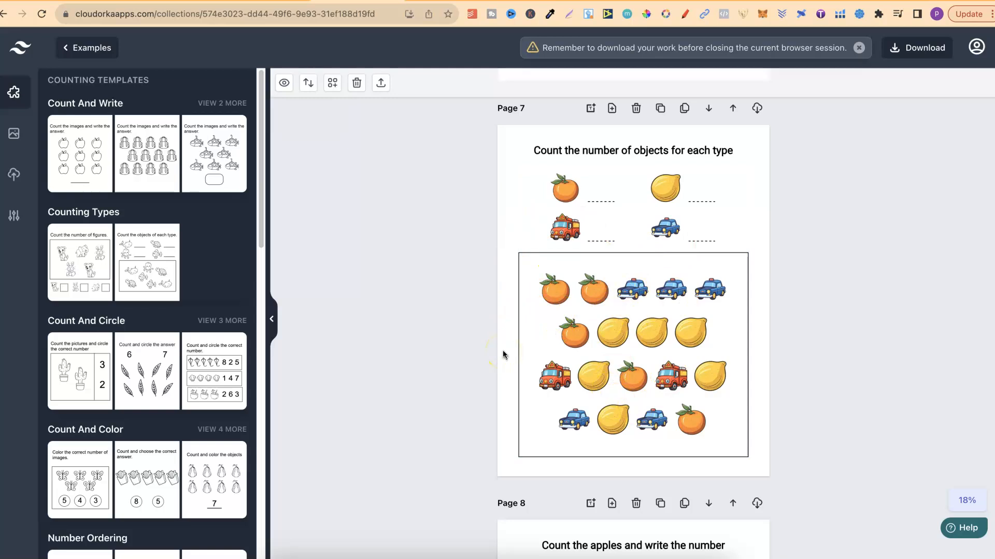
Generate the solutions preview for all worksheet pages and return to the "Examples" collection
click(284, 84)
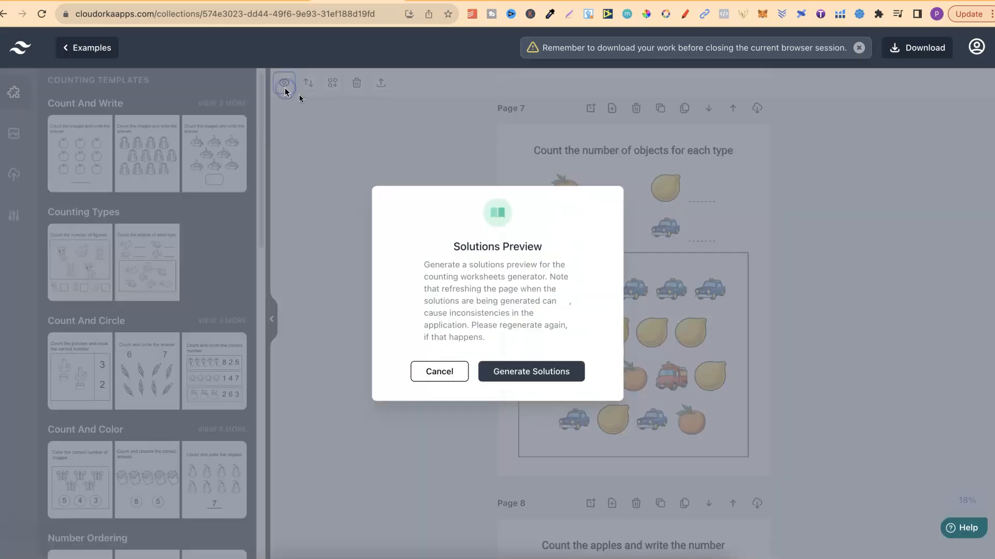
click(503, 372)
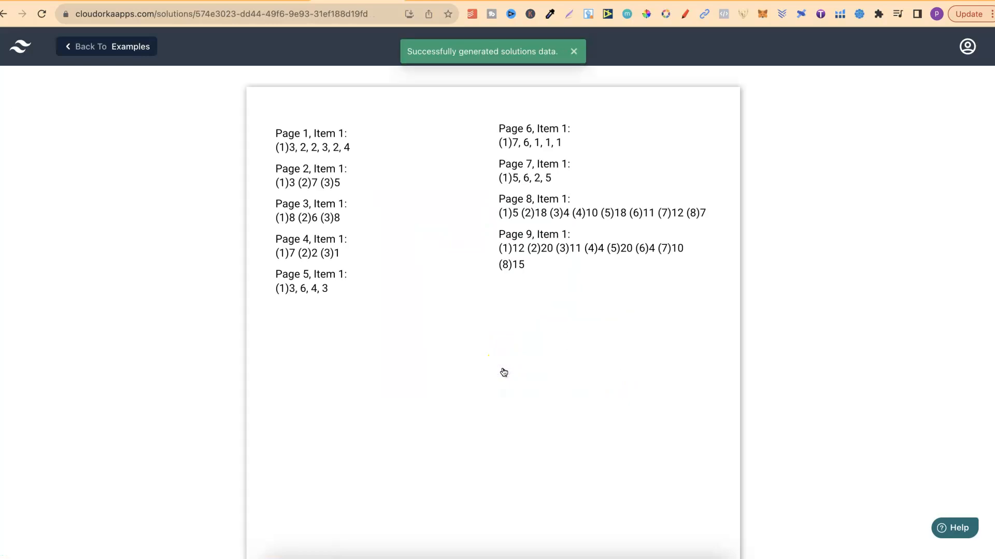
click(127, 50)
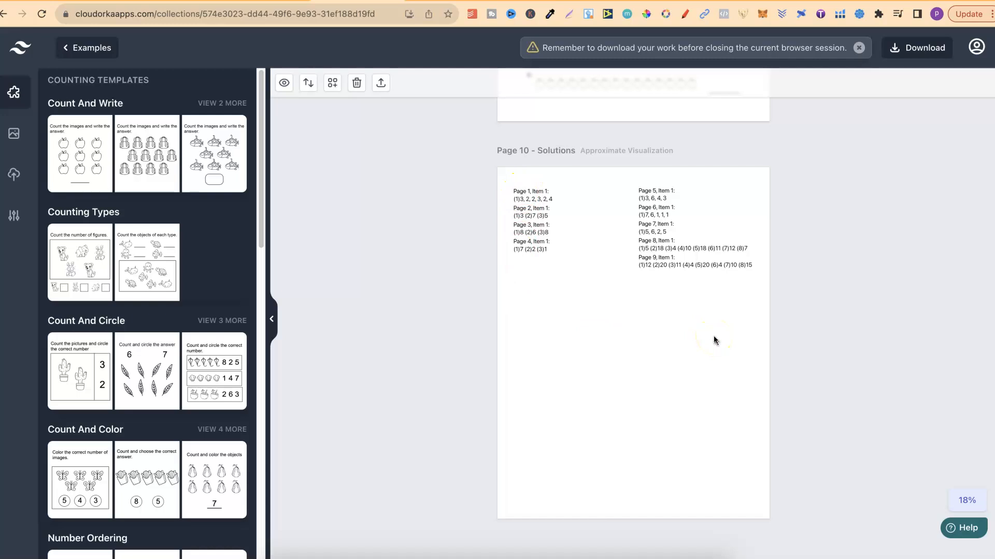
Look back through the example worksheets from page 1 to page 6
scroll(848, 240, up, 10)
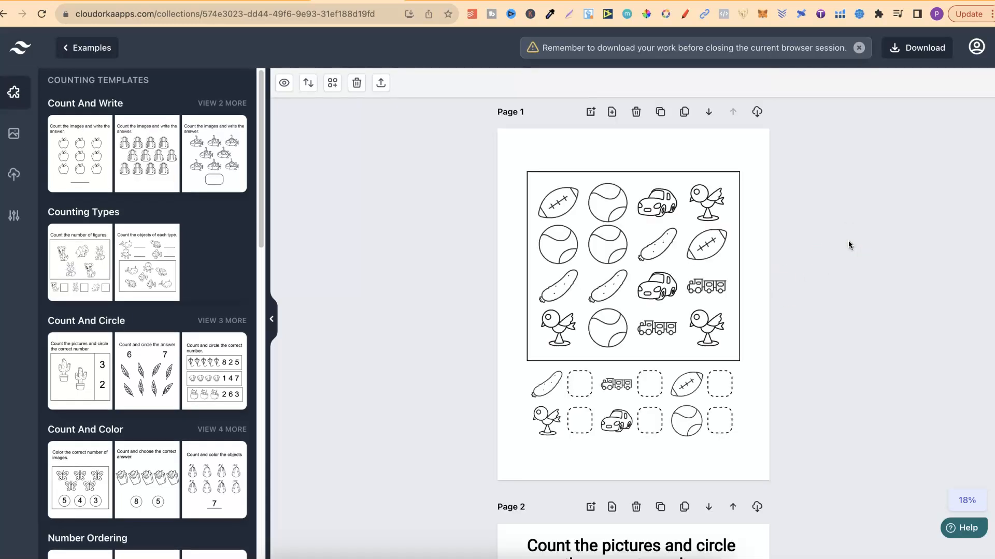
scroll(847, 240, down, 15)
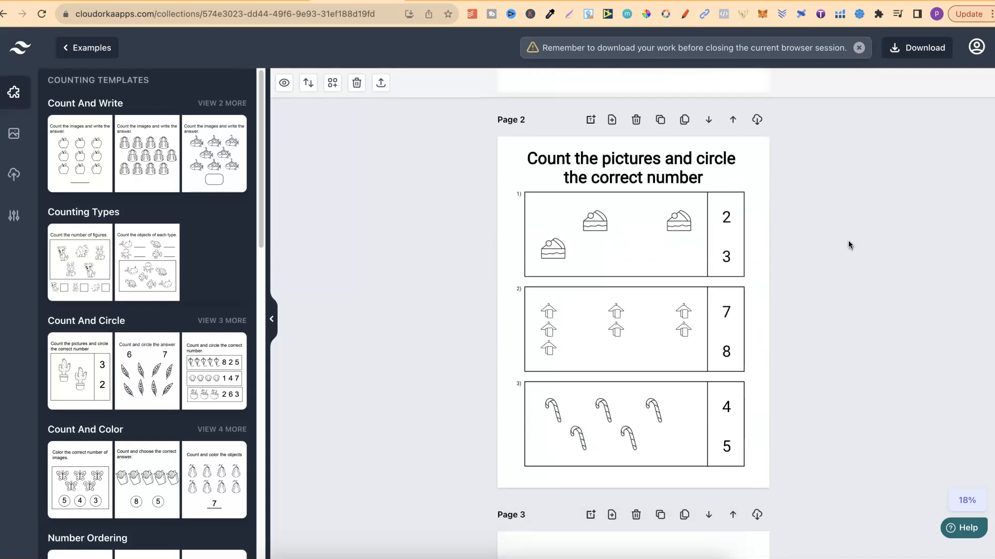
scroll(848, 241, down, 15)
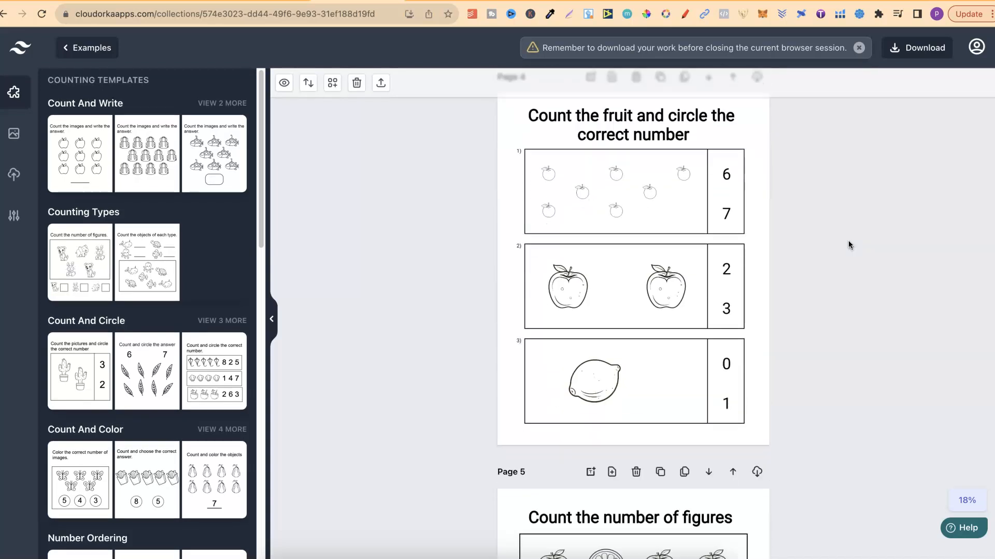
scroll(848, 240, up, 4)
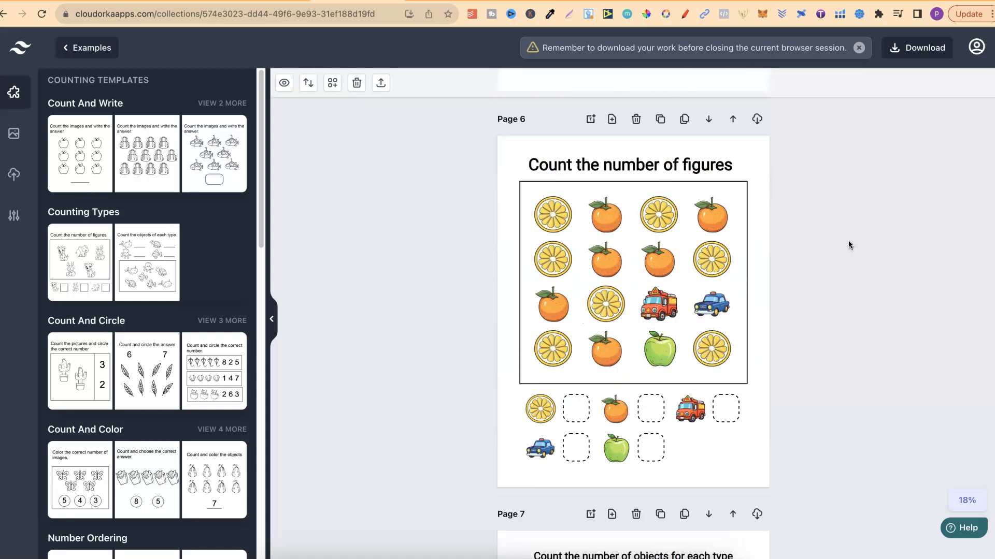
click(310, 133)
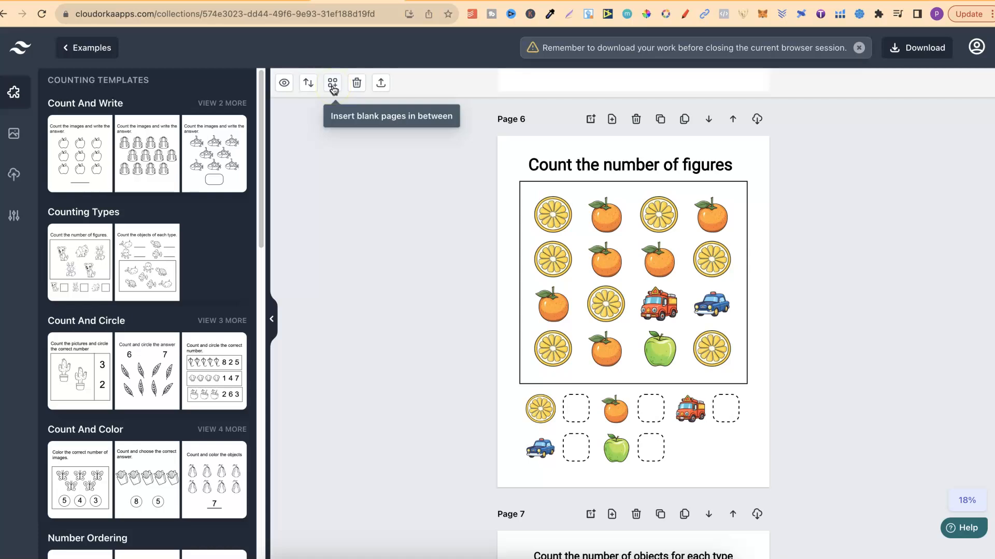
click(357, 89)
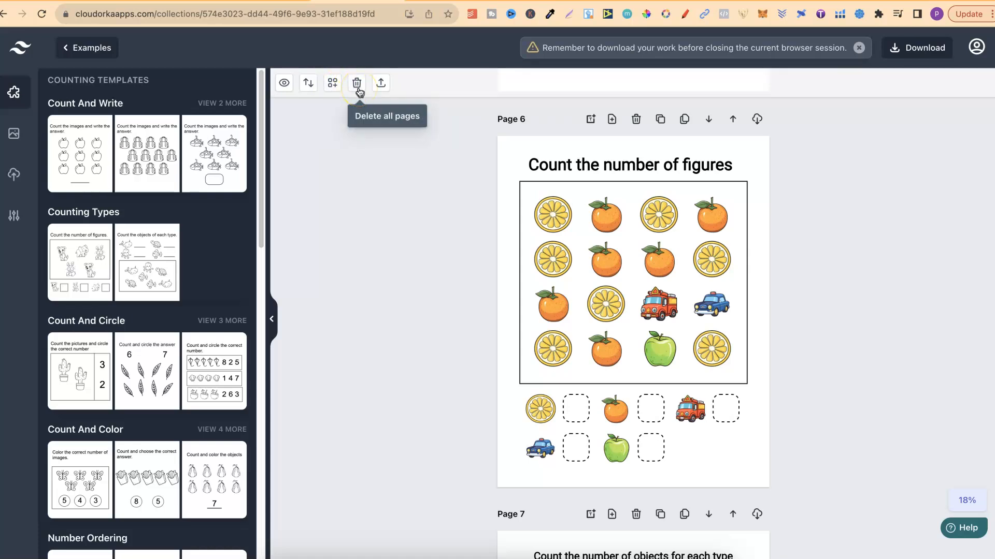
click(380, 89)
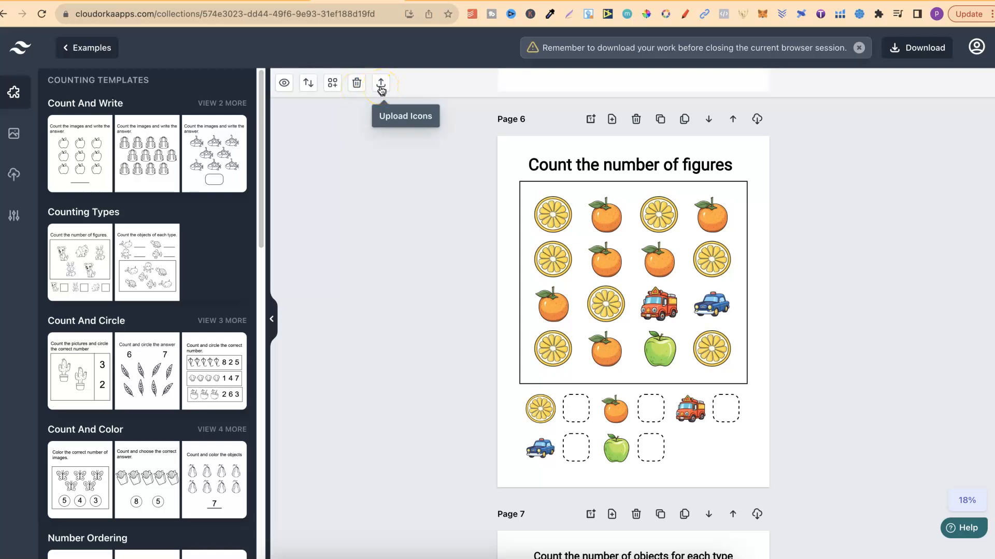
click(381, 83)
click(915, 91)
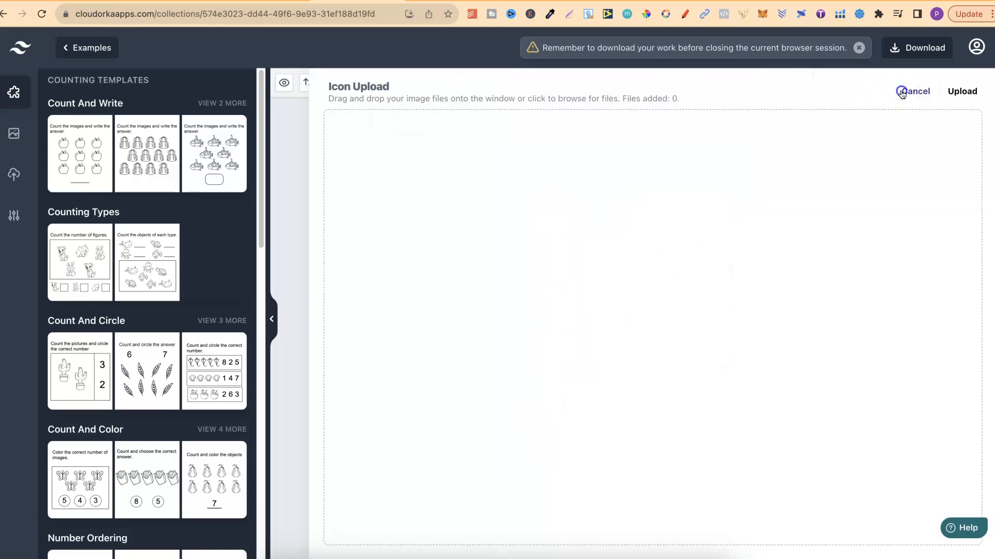
scroll(821, 218, up, 5)
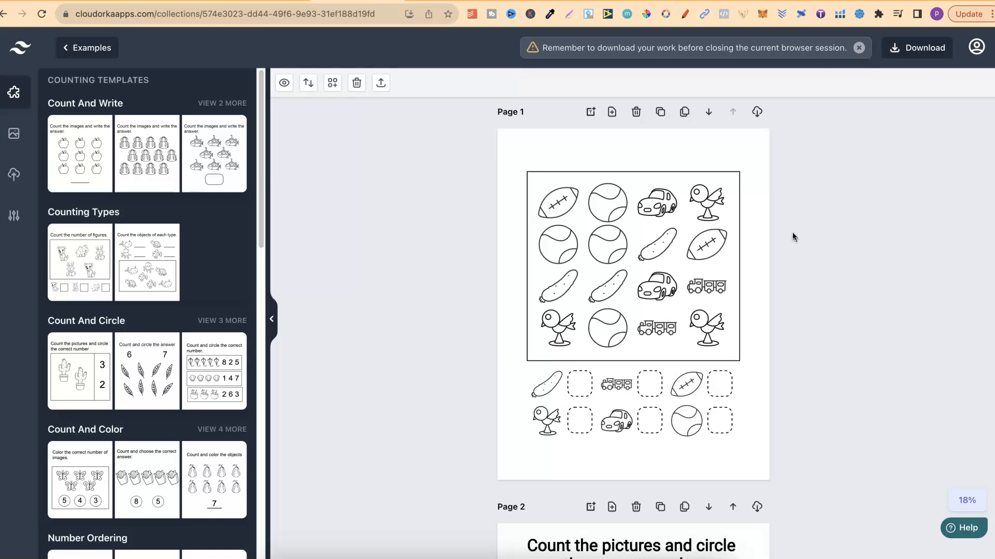
click(591, 243)
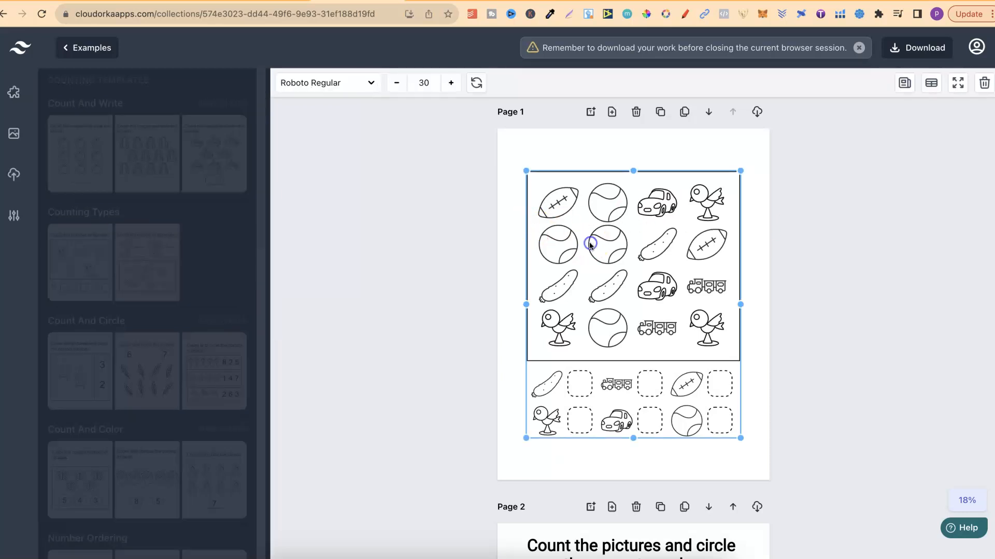
click(378, 262)
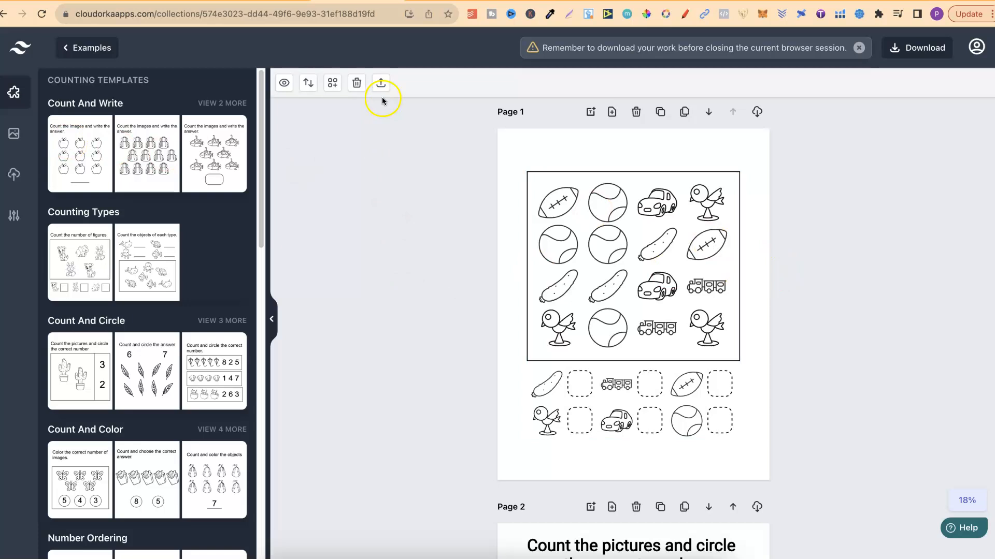
Try to add the PNG files from the "Clipart Examples" folder in Downloads to the icon upload
click(380, 83)
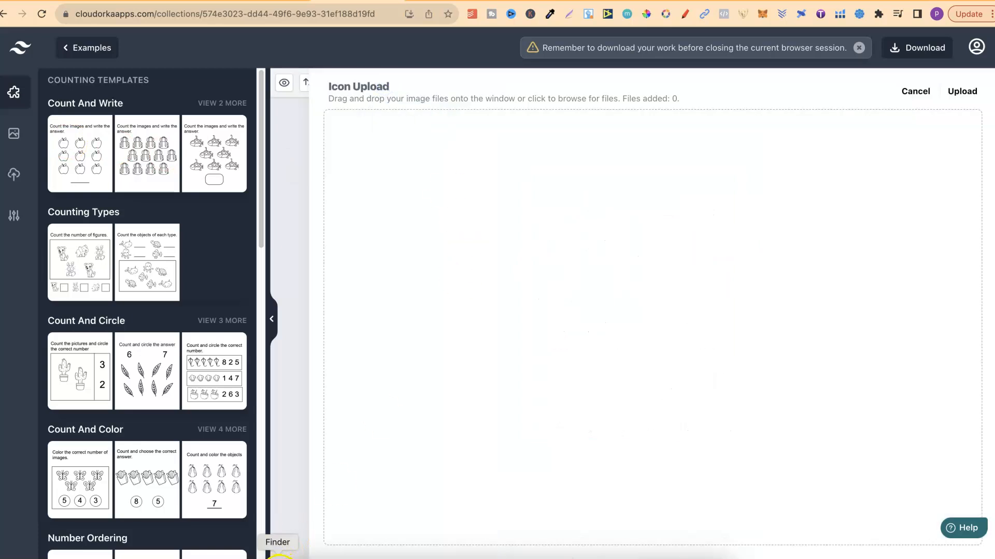
click(280, 557)
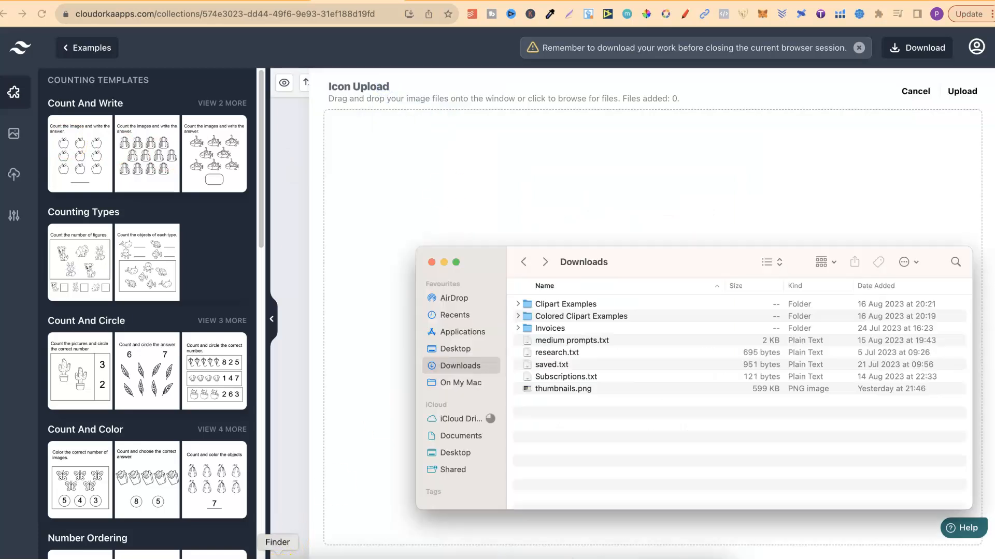
double_click(578, 310)
scroll(563, 425, up, 1)
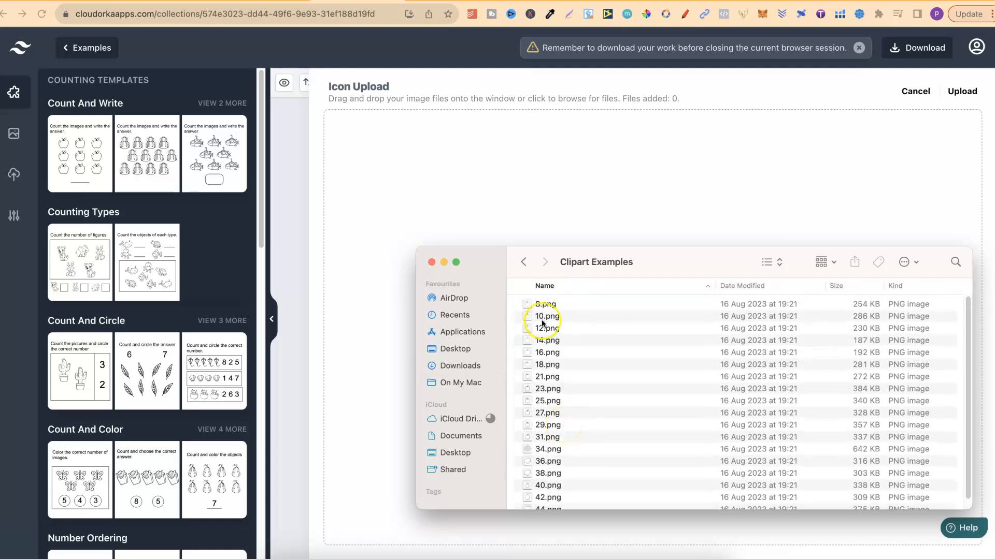
click(519, 306)
drag(518, 306, 539, 502)
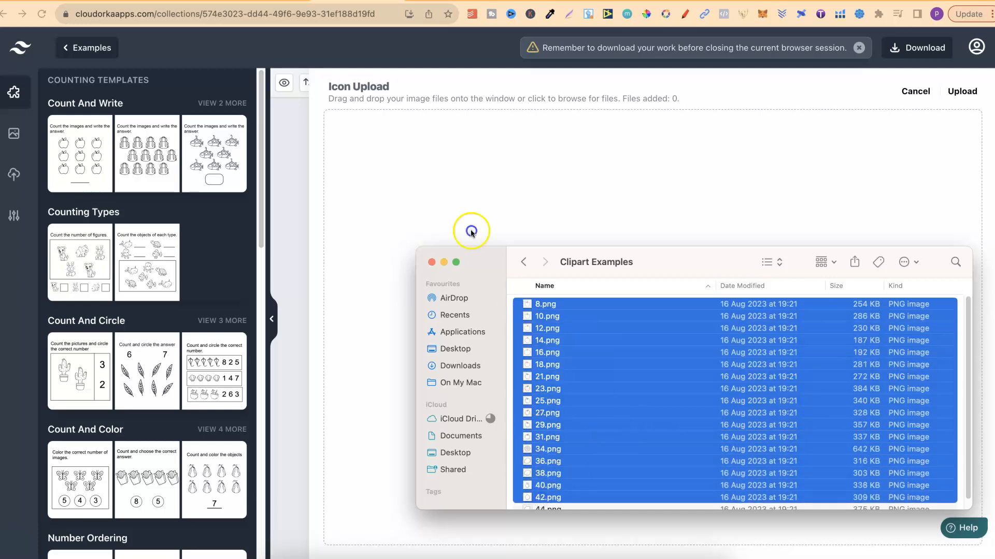
drag(595, 373, 388, 213)
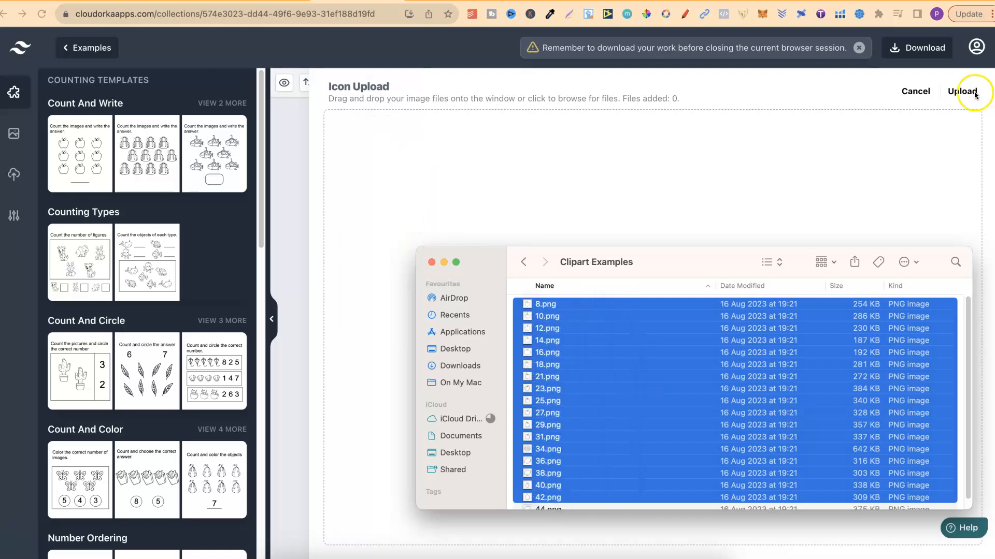
click(288, 116)
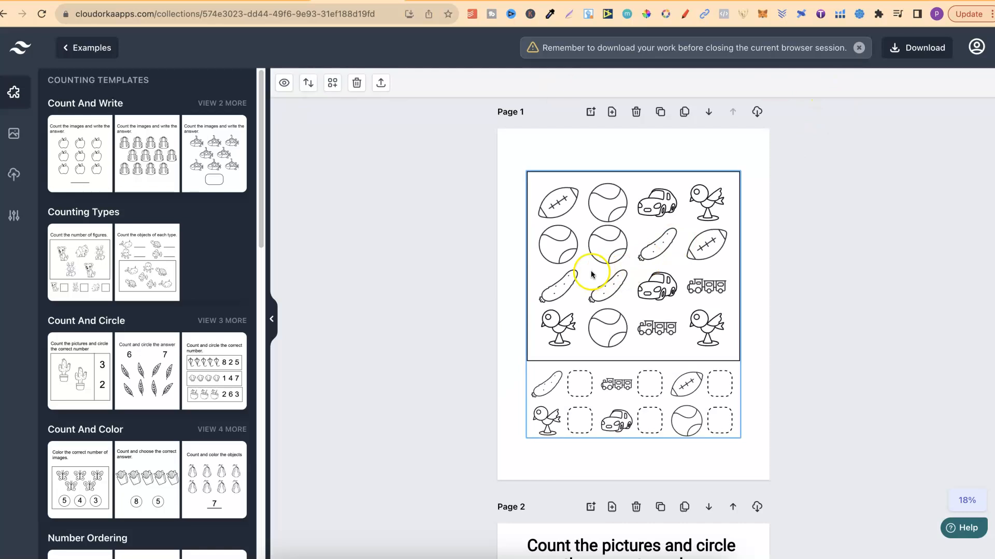
Replace the icons of the page 1 counting grid with an orange, a green apple and a lemon from "Your Images"
click(592, 275)
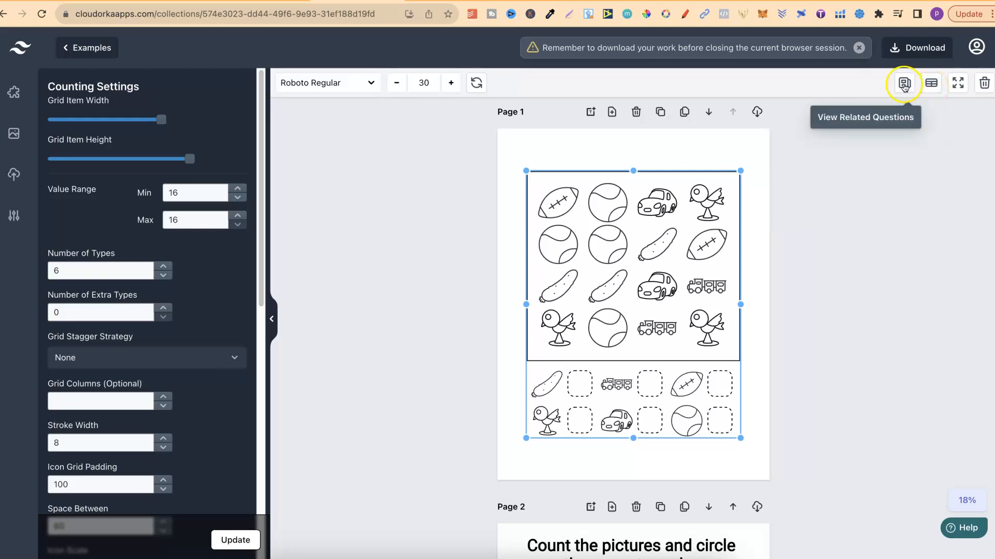
click(930, 85)
click(931, 85)
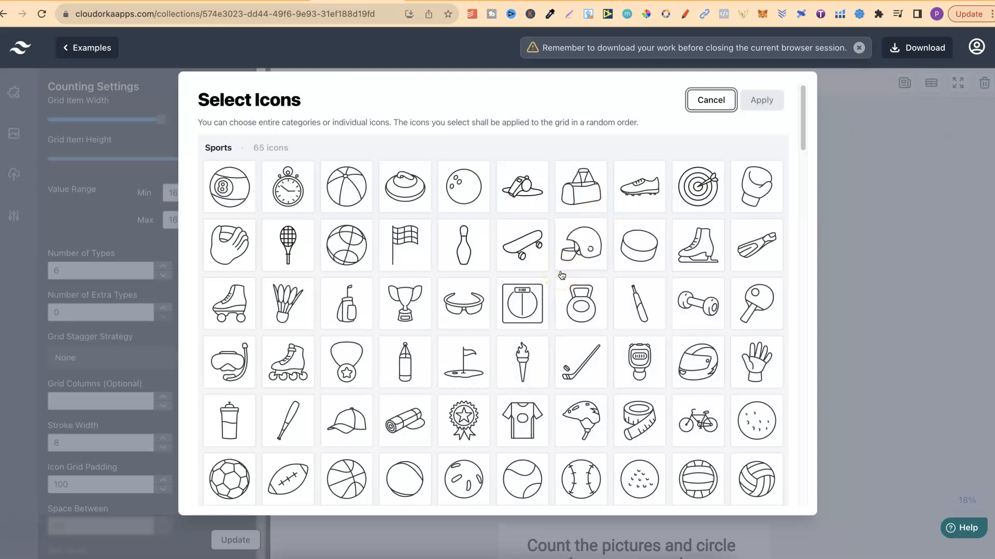
scroll(562, 275, down, 20)
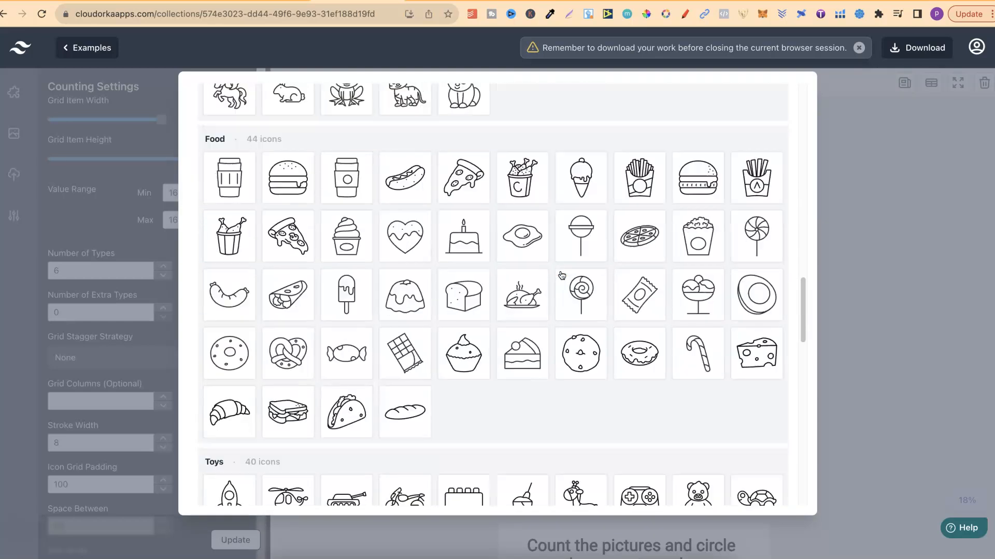
scroll(561, 275, down, 20)
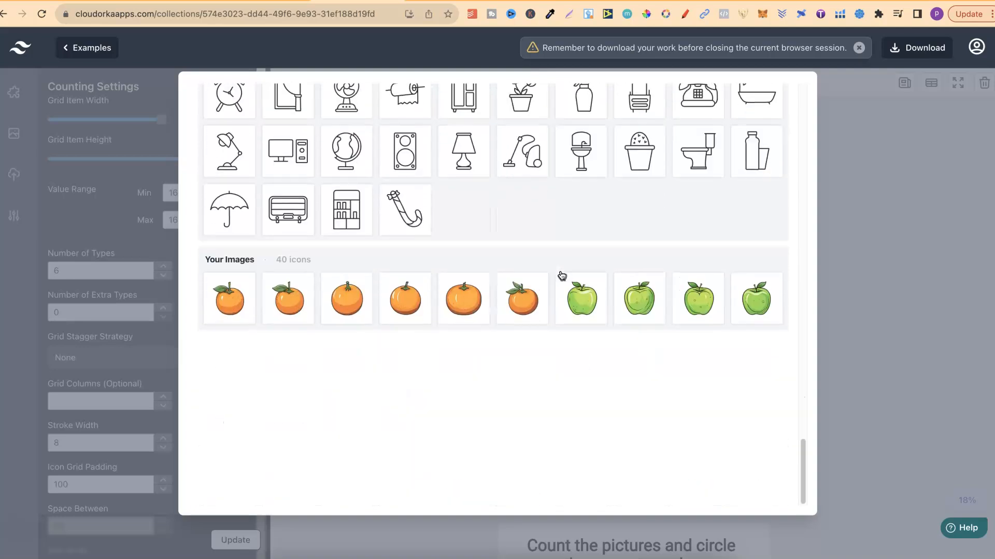
click(231, 307)
click(589, 297)
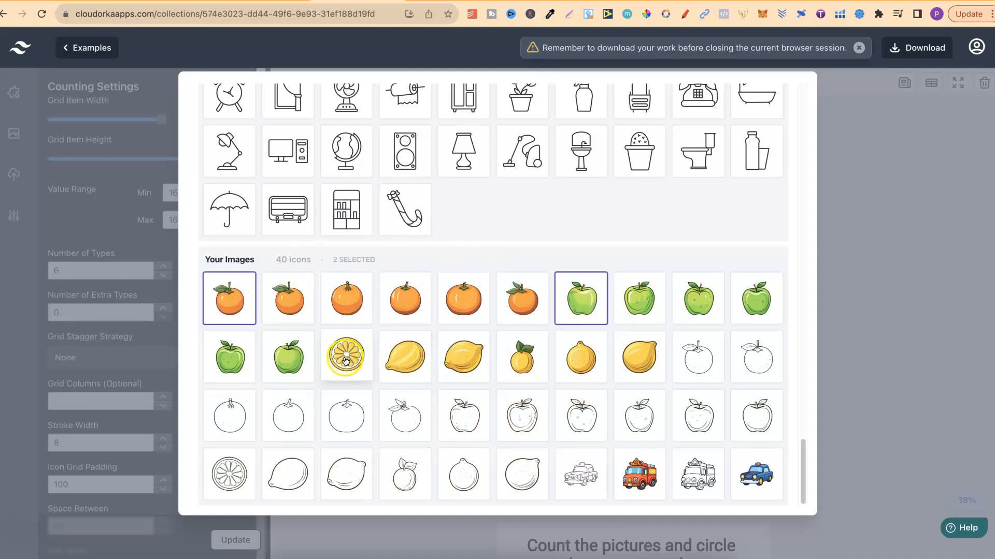
click(410, 359)
scroll(666, 353, up, 20)
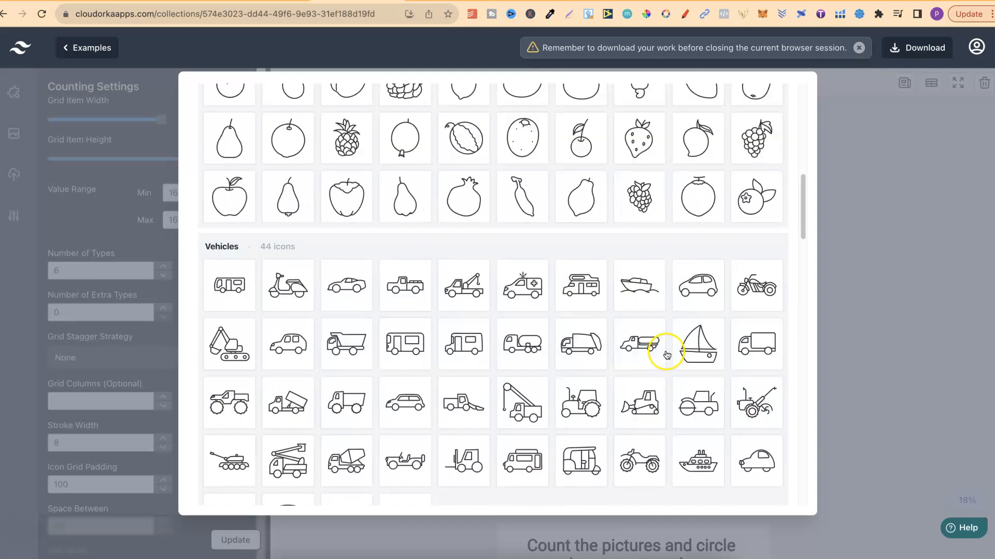
click(775, 110)
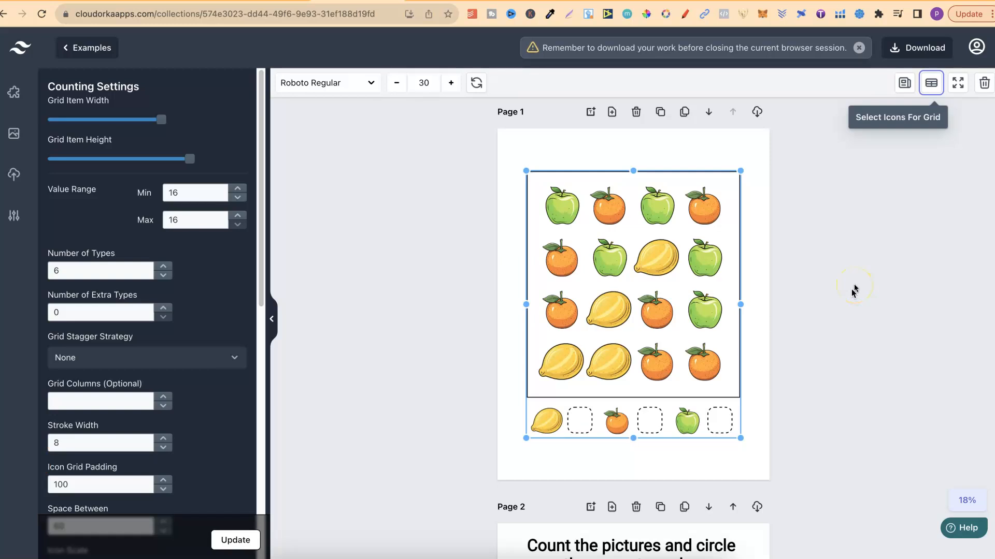
click(861, 279)
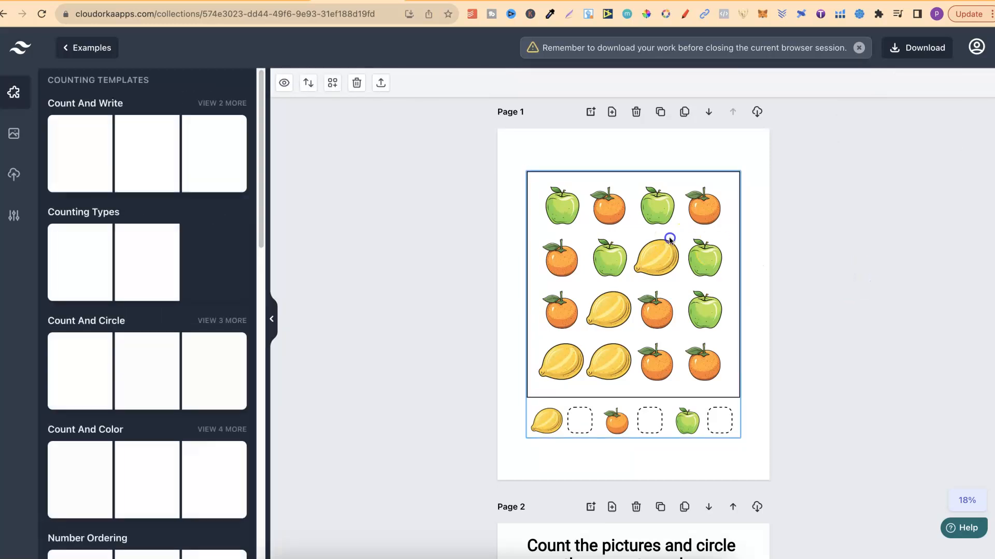
Add the related question "Count the different types of objects" above the fruit grid on page 1
click(670, 235)
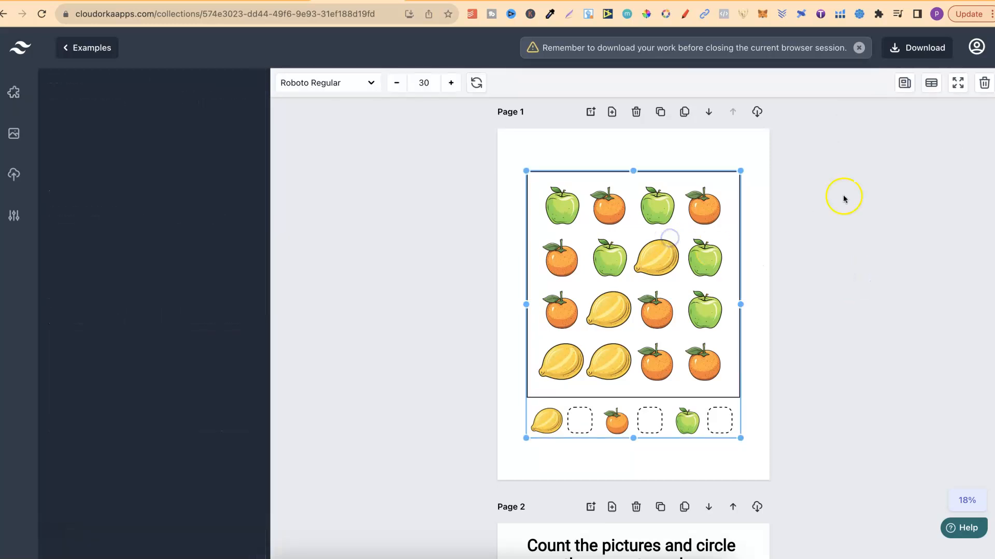
click(904, 83)
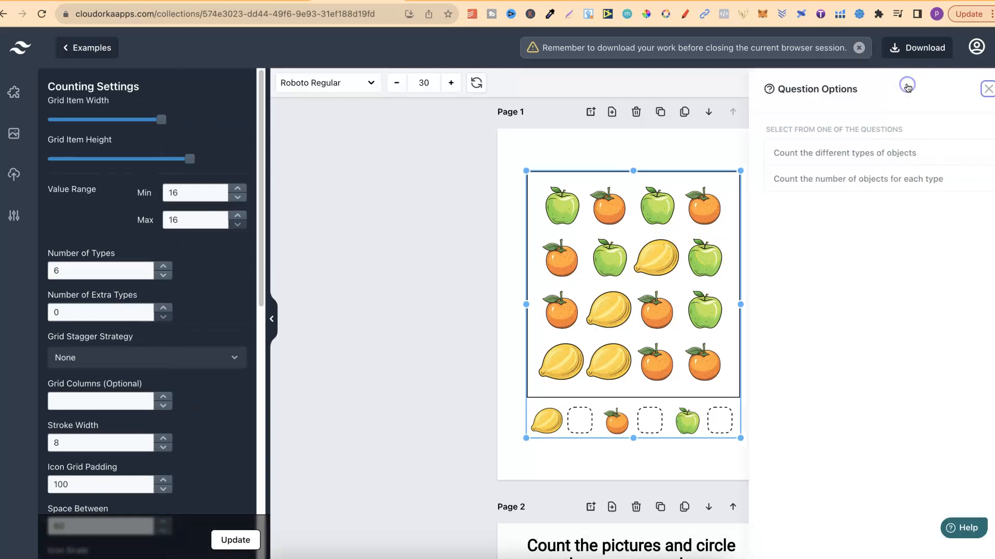
click(798, 161)
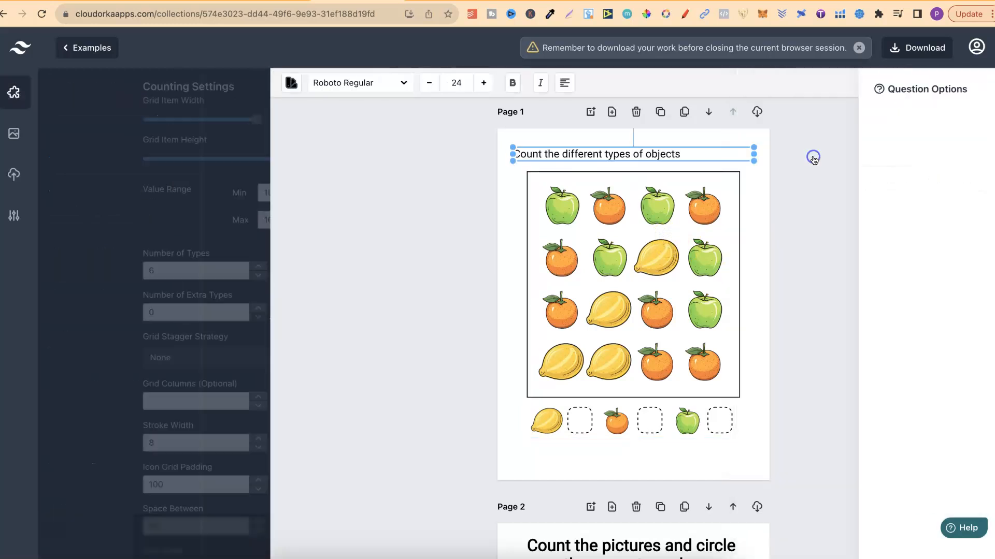
Center the question text on page 1 and make it bold
click(564, 83)
click(559, 112)
click(512, 83)
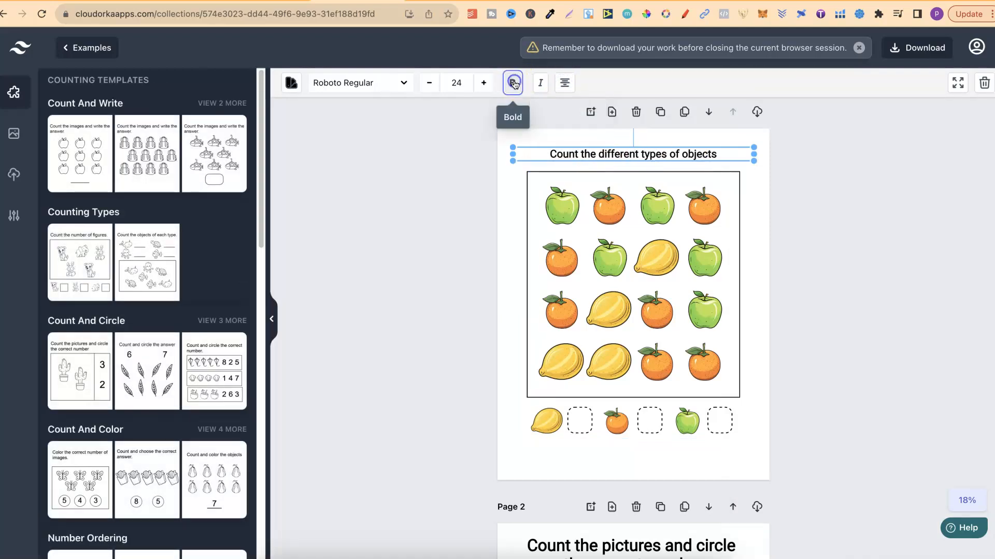
click(849, 240)
Replace the word "objects" in the page 1 question so it reads "Count the different types of fruit"
click(708, 157)
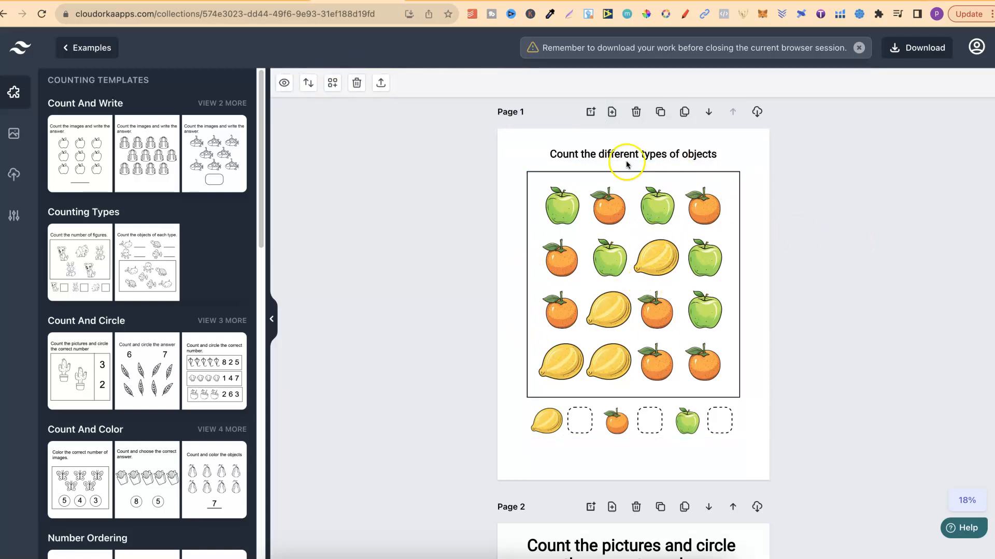
click(685, 154)
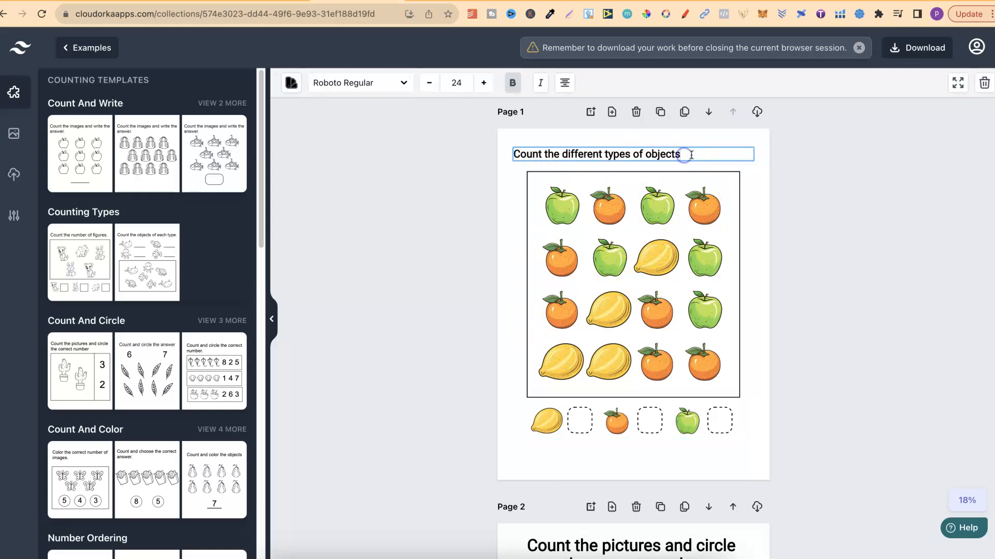
double_click(668, 155)
text(frui)
click(821, 237)
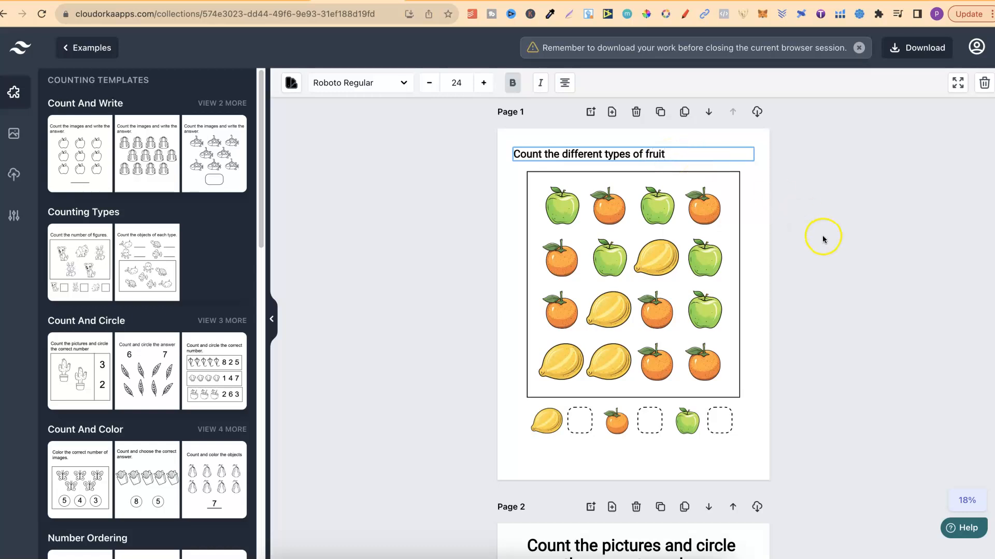
click(691, 258)
click(721, 174)
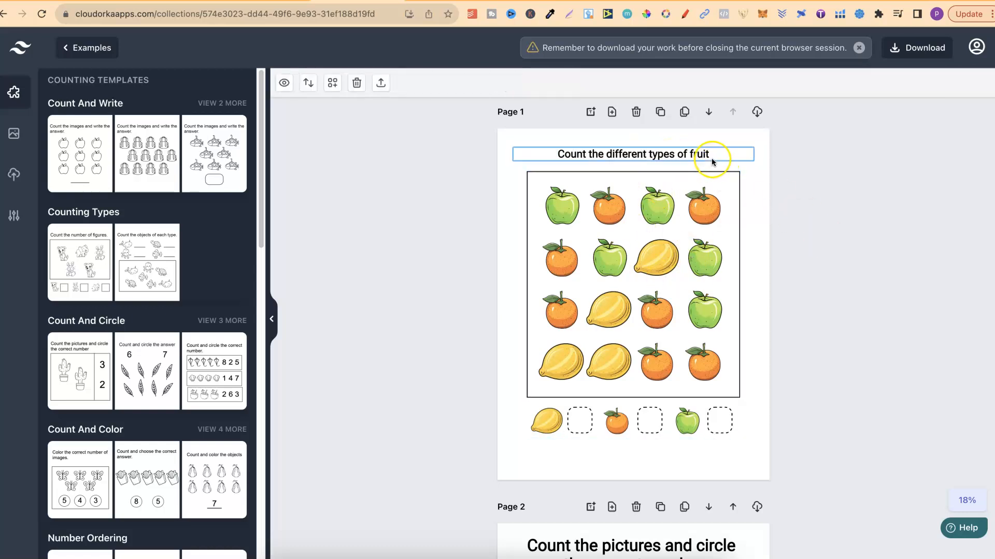